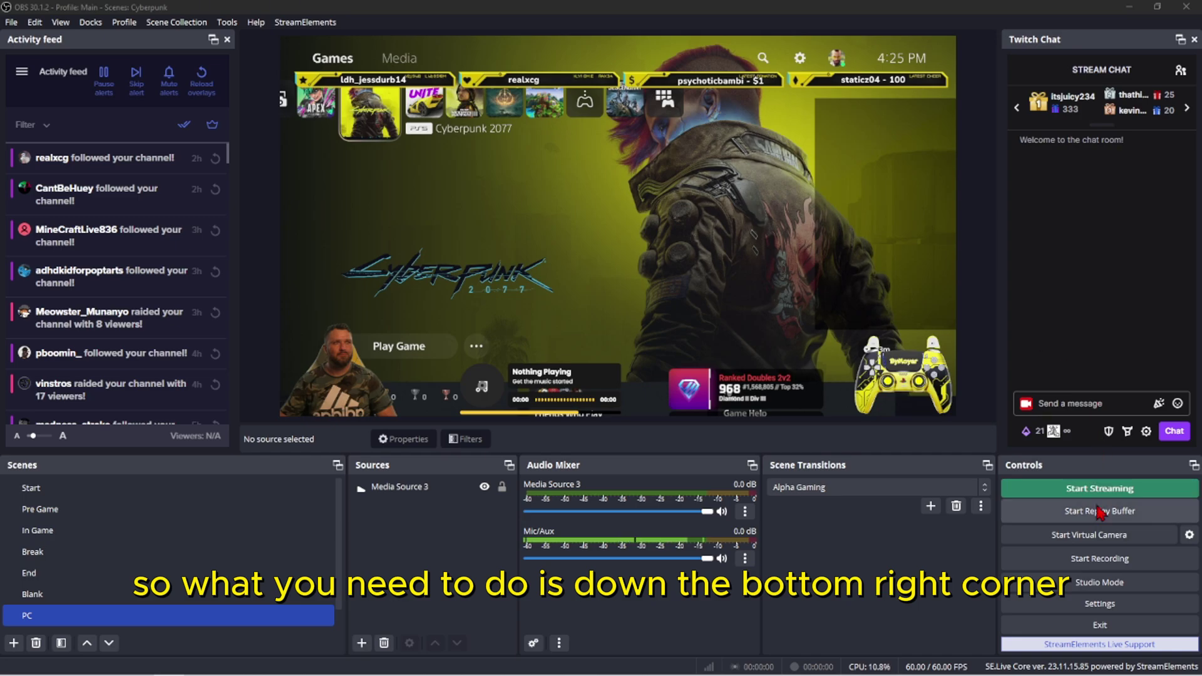
- In Settings > Output, leave the Output Mode set to Advanced
{"action": "left_click", "coordinate": [1111, 606]}
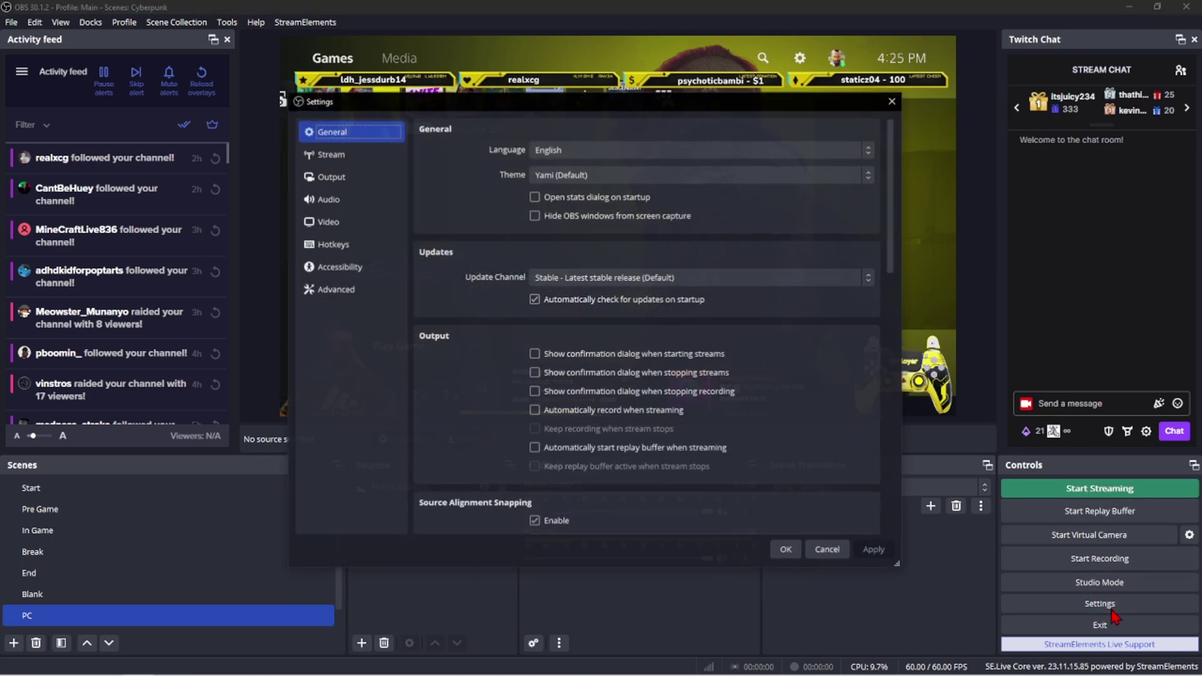
{"action": "left_click", "coordinate": [346, 181]}
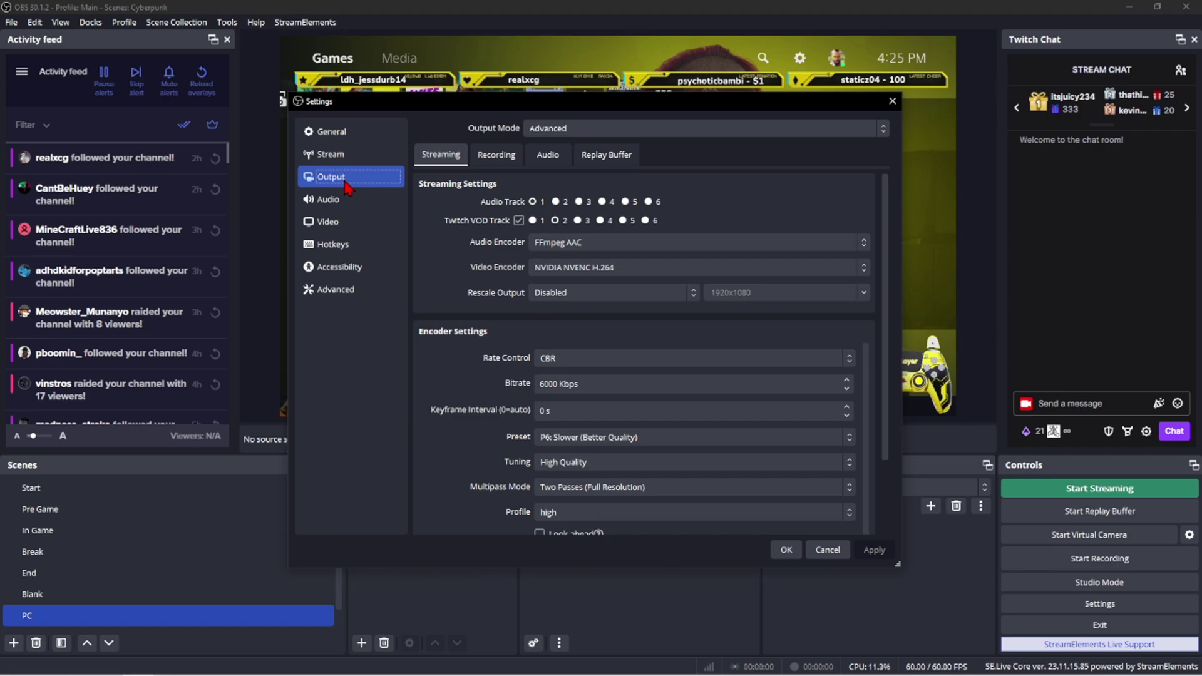
{"action": "left_click", "coordinate": [565, 131]}
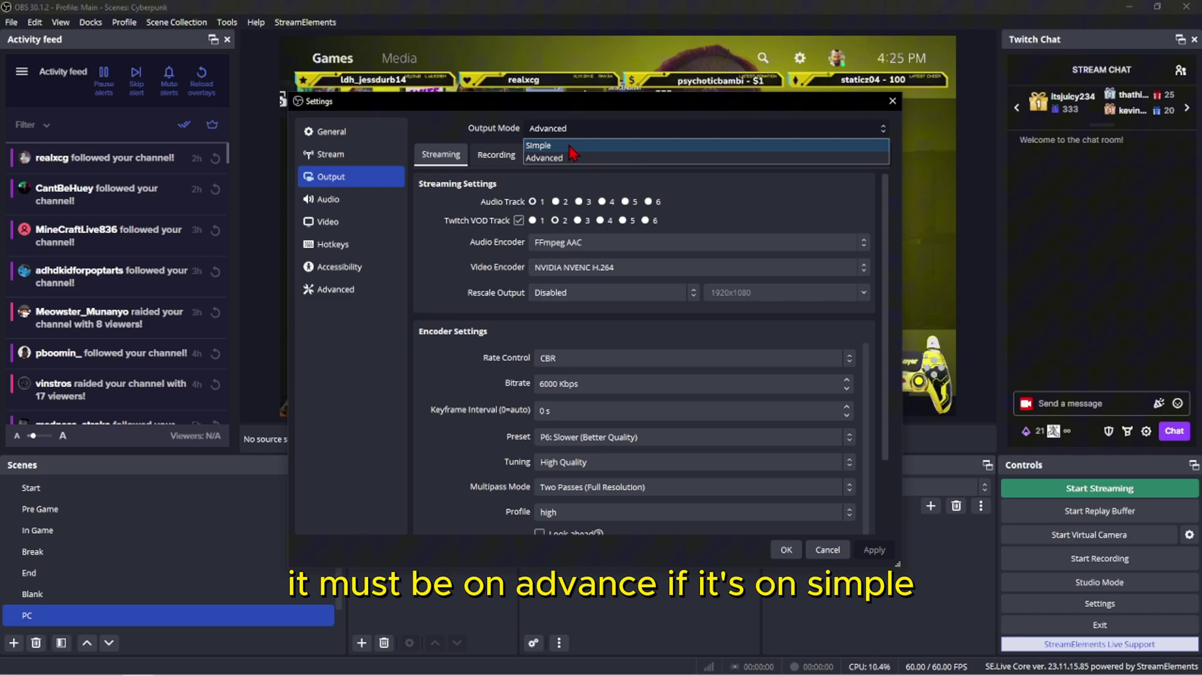
{"action": "left_click", "coordinate": [551, 146]}
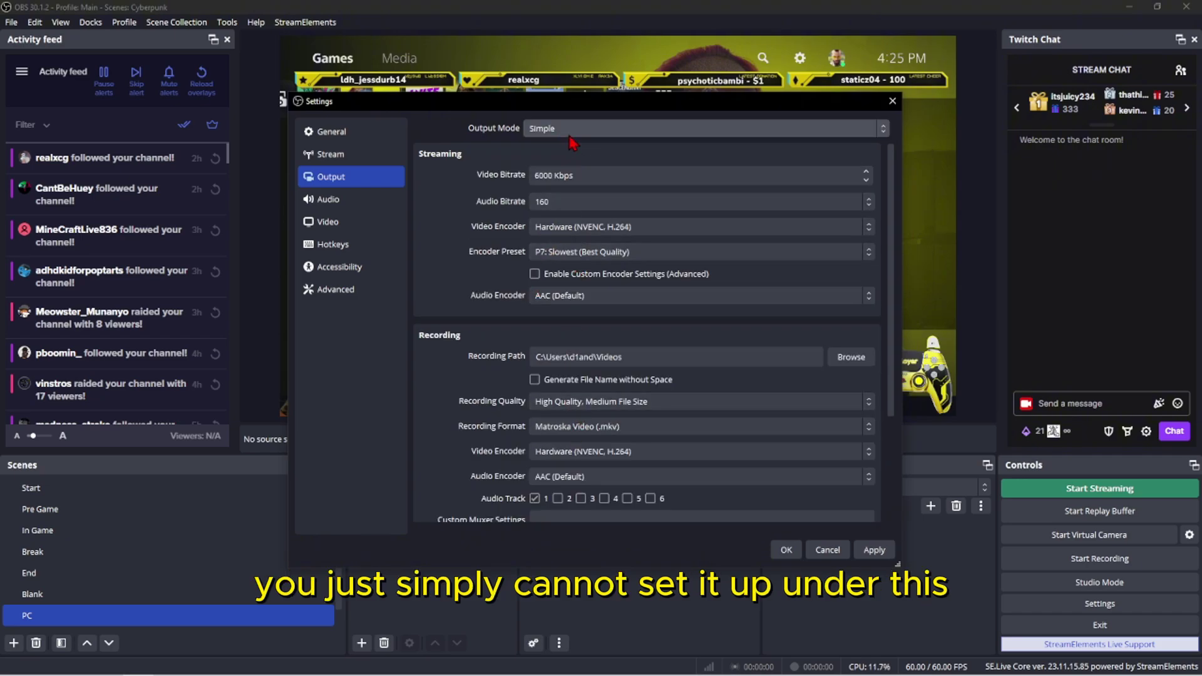
{"action": "left_click", "coordinate": [570, 134]}
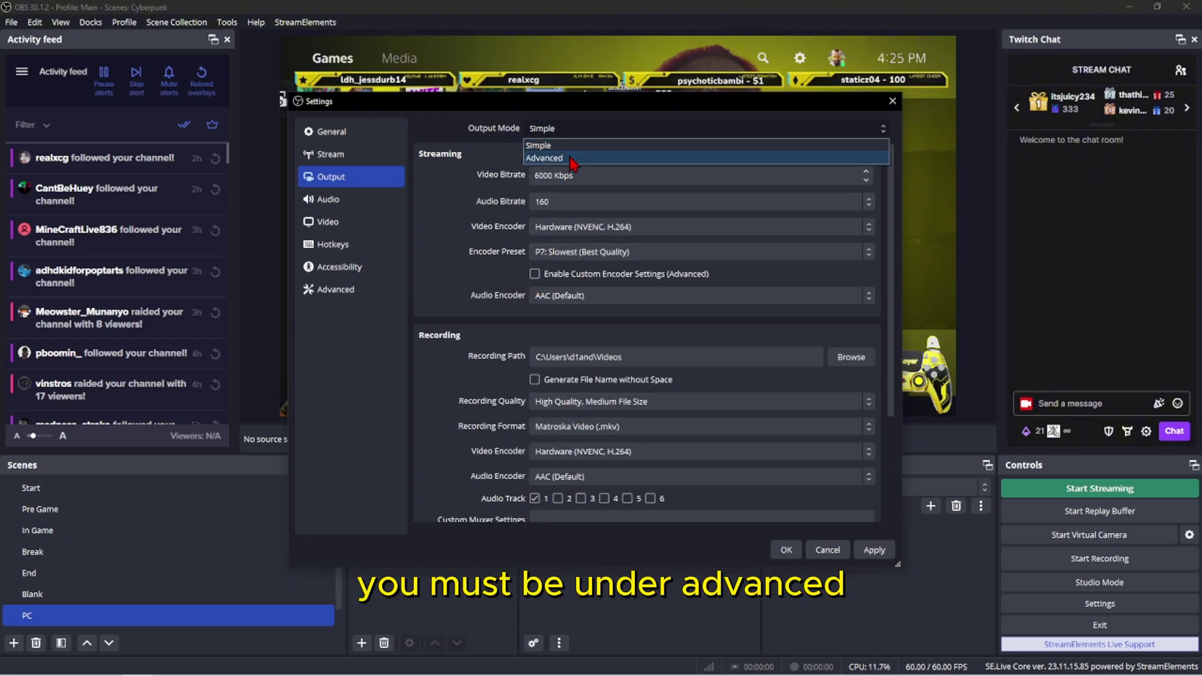
{"action": "left_click", "coordinate": [567, 159]}
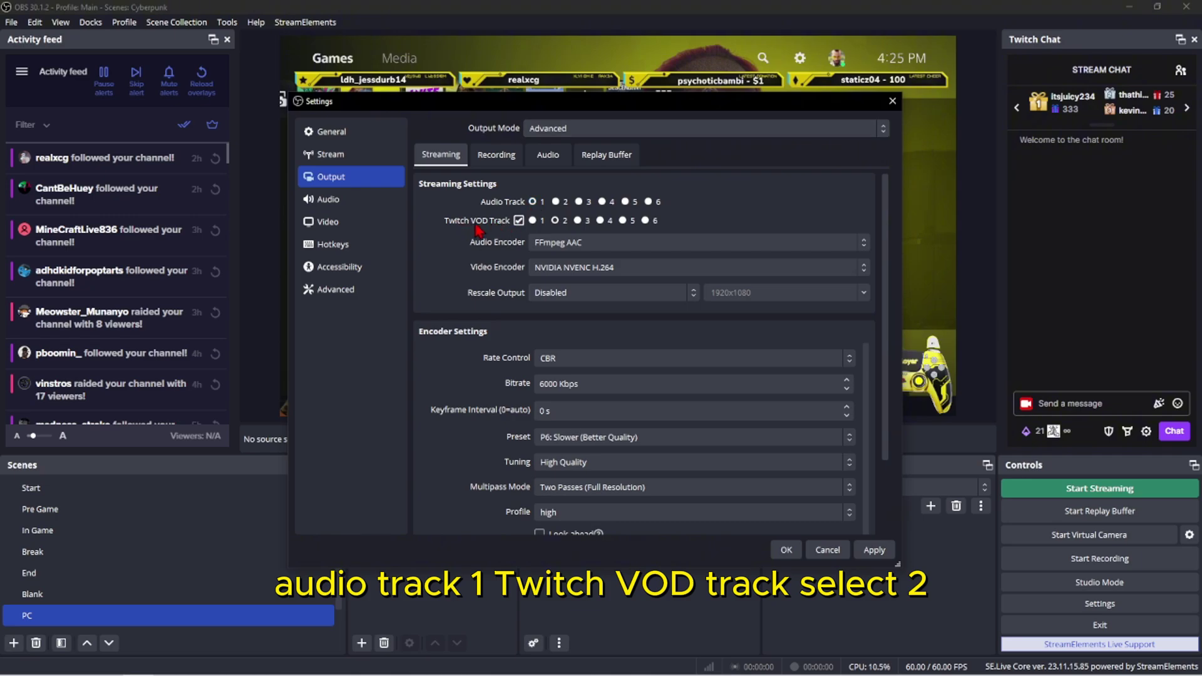
- Send the Twitch VOD to audio track 2, then apply and close the settings
{"action": "left_click", "coordinate": [555, 220]}
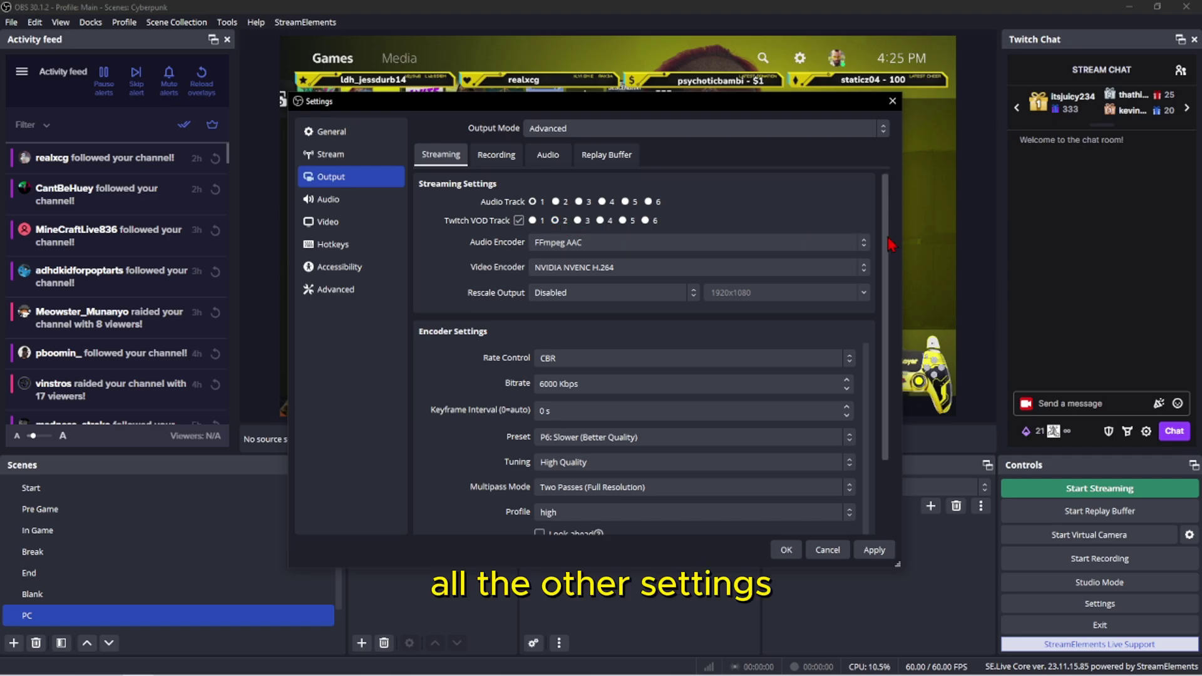
{"action": "mouse_move", "coordinate": [890, 241]}
{"action": "left_mouse_down"}
{"action": "mouse_move", "coordinate": [900, 338]}
{"action": "mouse_move", "coordinate": [892, 238]}
{"action": "left_mouse_up"}
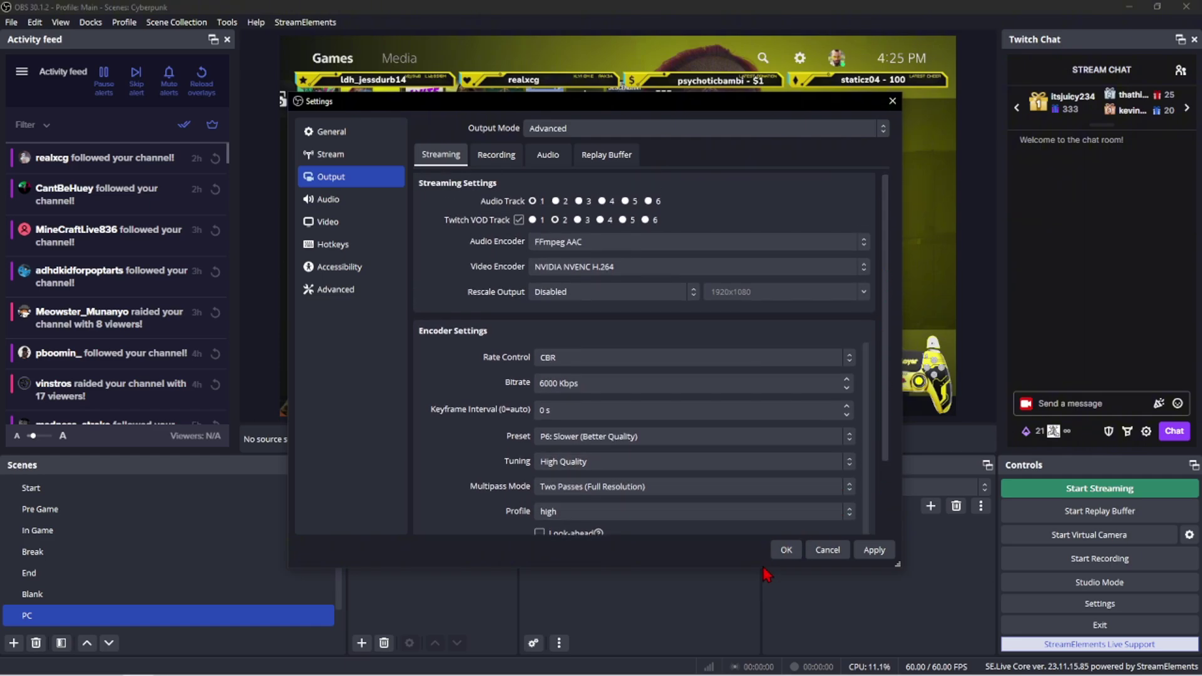
{"action": "left_click_drag", "start_coordinate": [763, 568], "coordinate": [763, 671]}
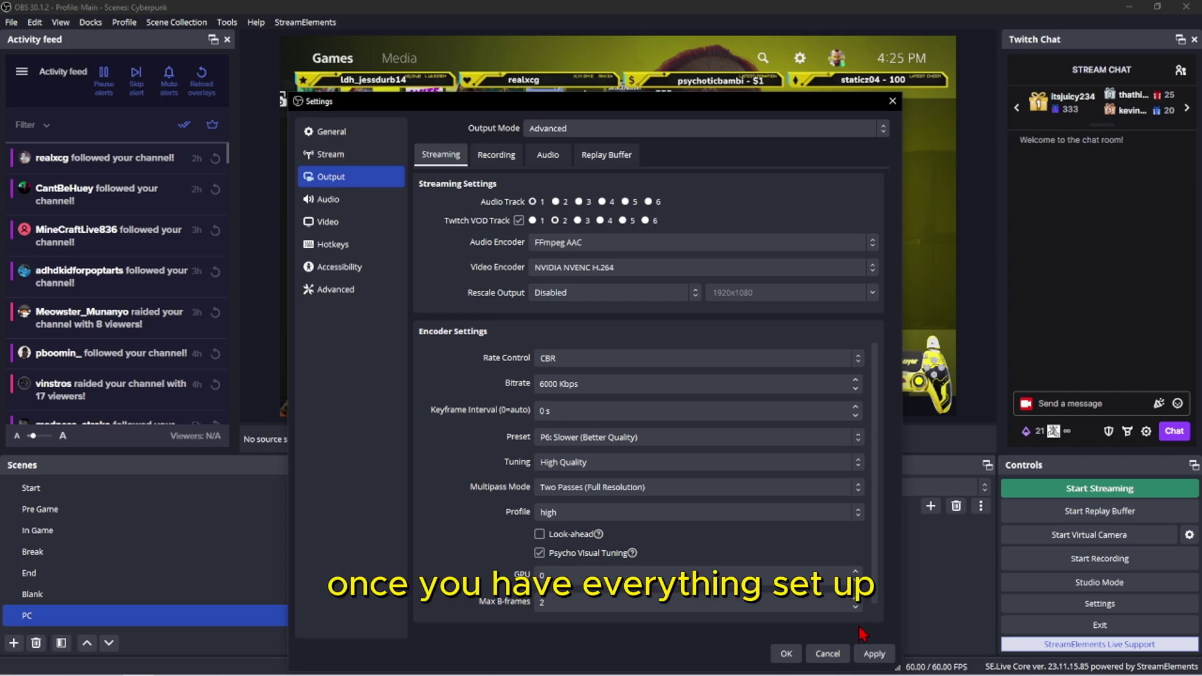
{"action": "left_click", "coordinate": [876, 654]}
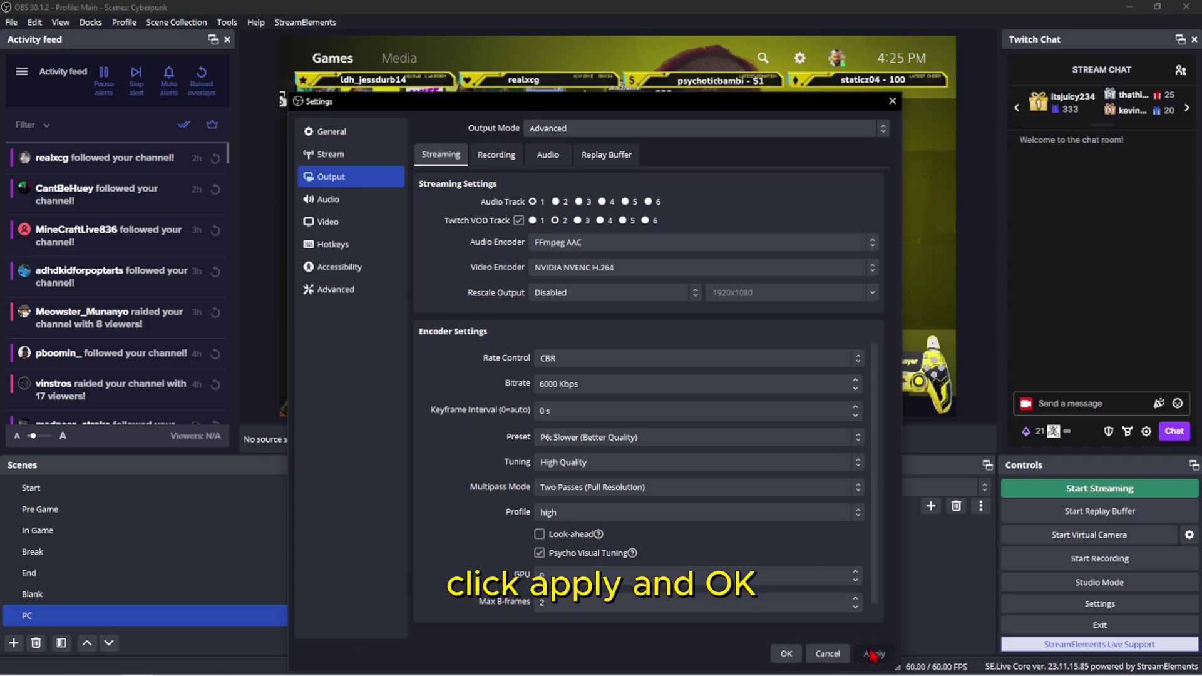
{"action": "left_click", "coordinate": [786, 654]}
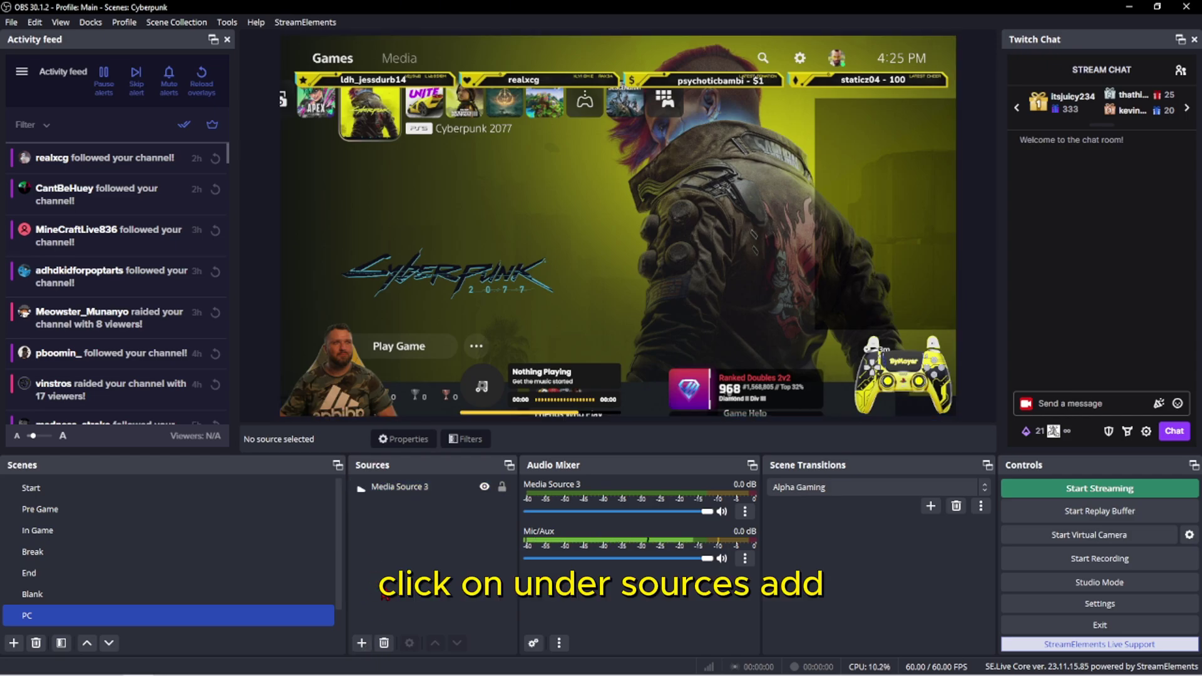
- Add an Application Audio Capture (BETA) source named 'Spotify Source'
{"action": "left_click", "coordinate": [362, 643]}
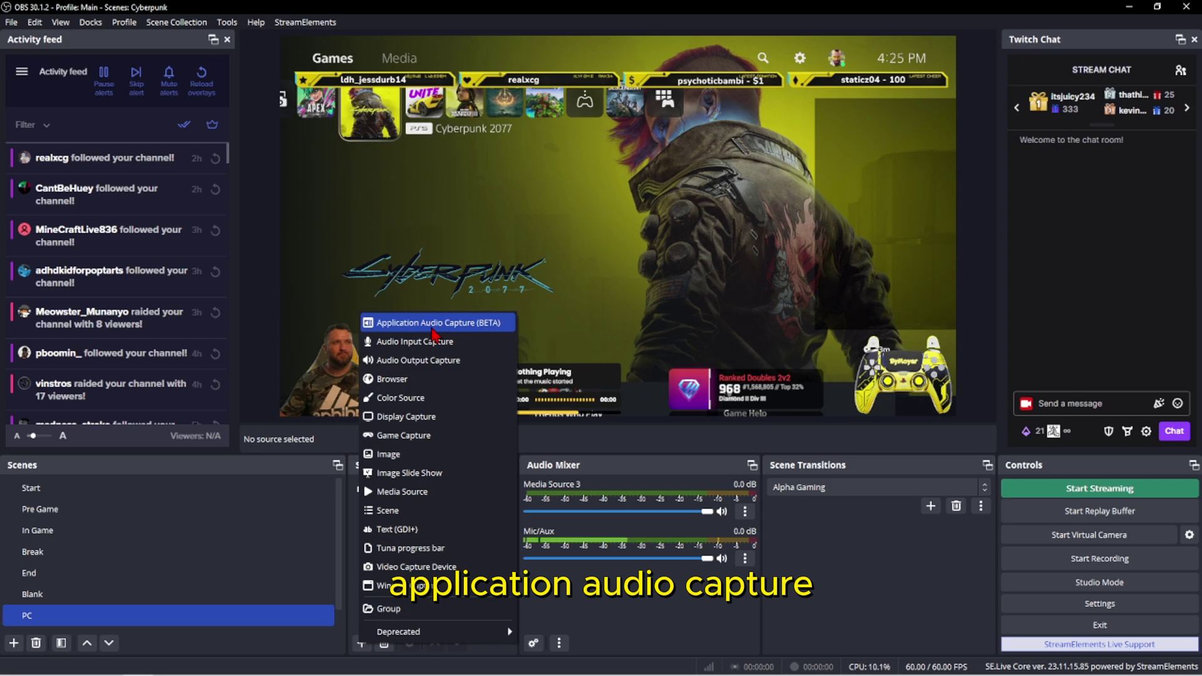
{"action": "left_click", "coordinate": [433, 327]}
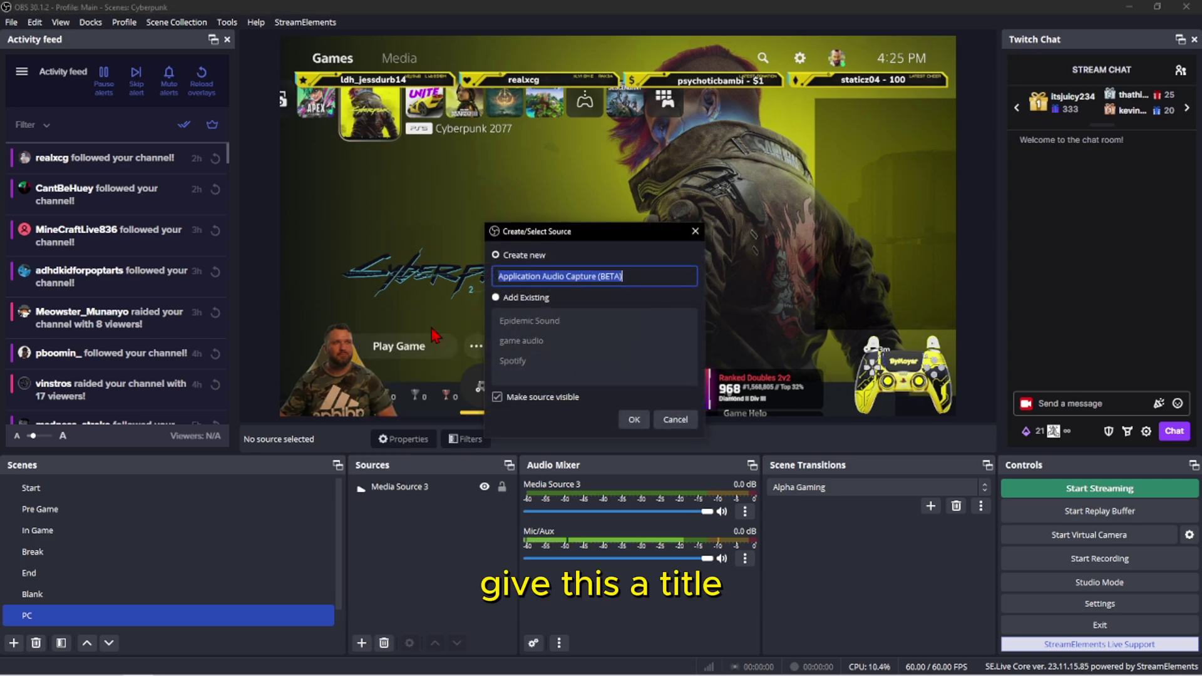
{"action": "type", "text": "Spot"}
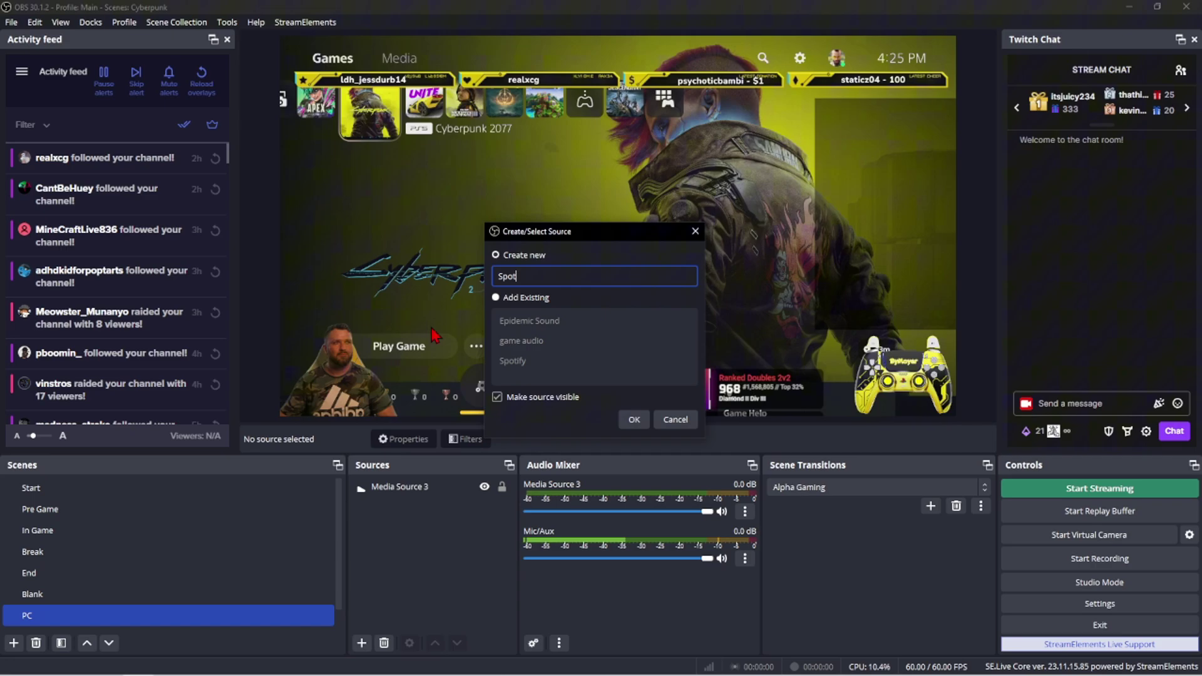
{"action": "type", "text": "ify Source"}
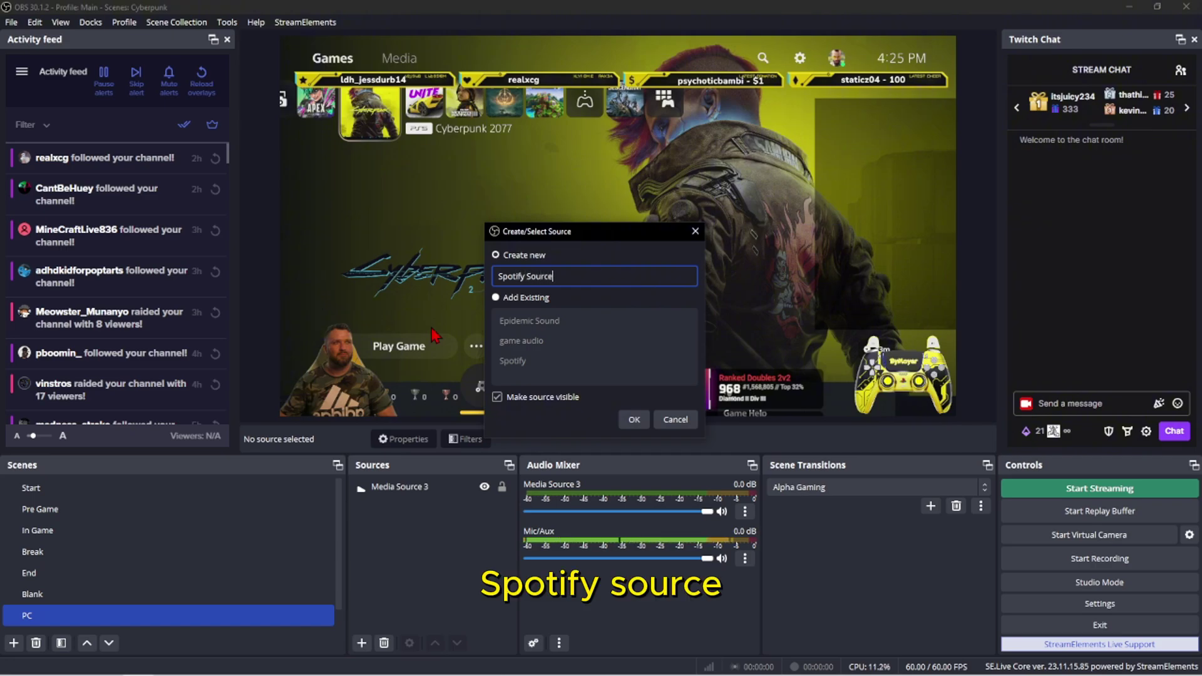
{"action": "left_click", "coordinate": [636, 423]}
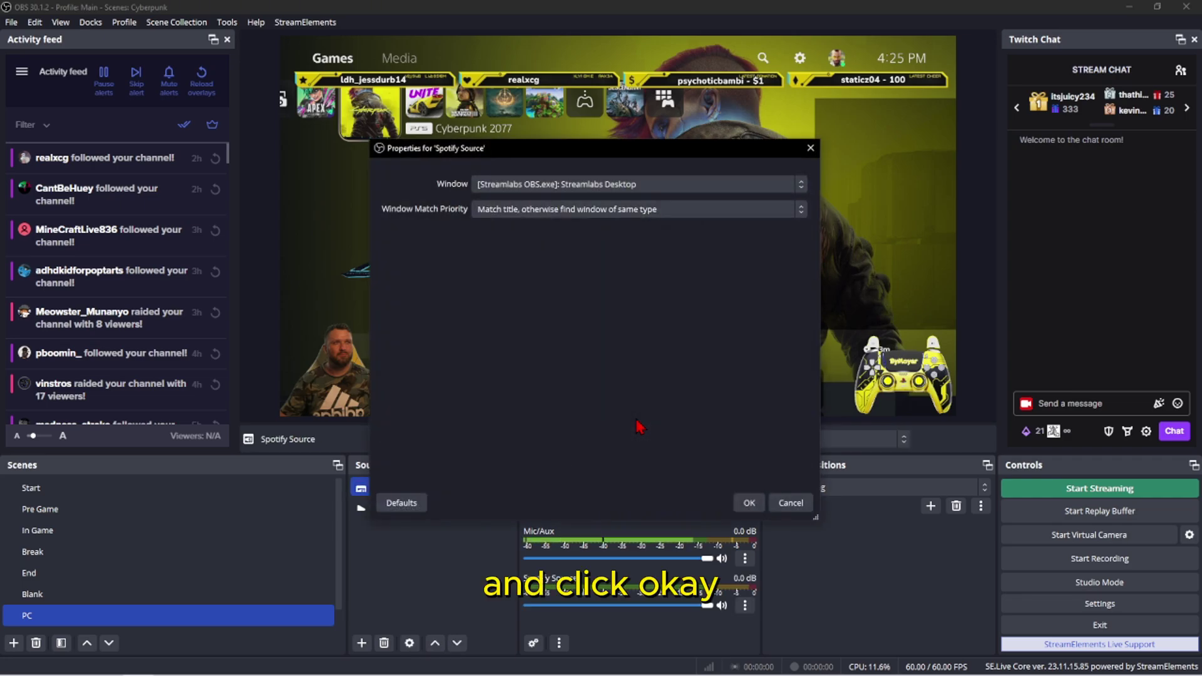
- Set Spotify Source's window to Spotify.exe with 'match title, otherwise same executable' priority
{"action": "left_click", "coordinate": [609, 186]}
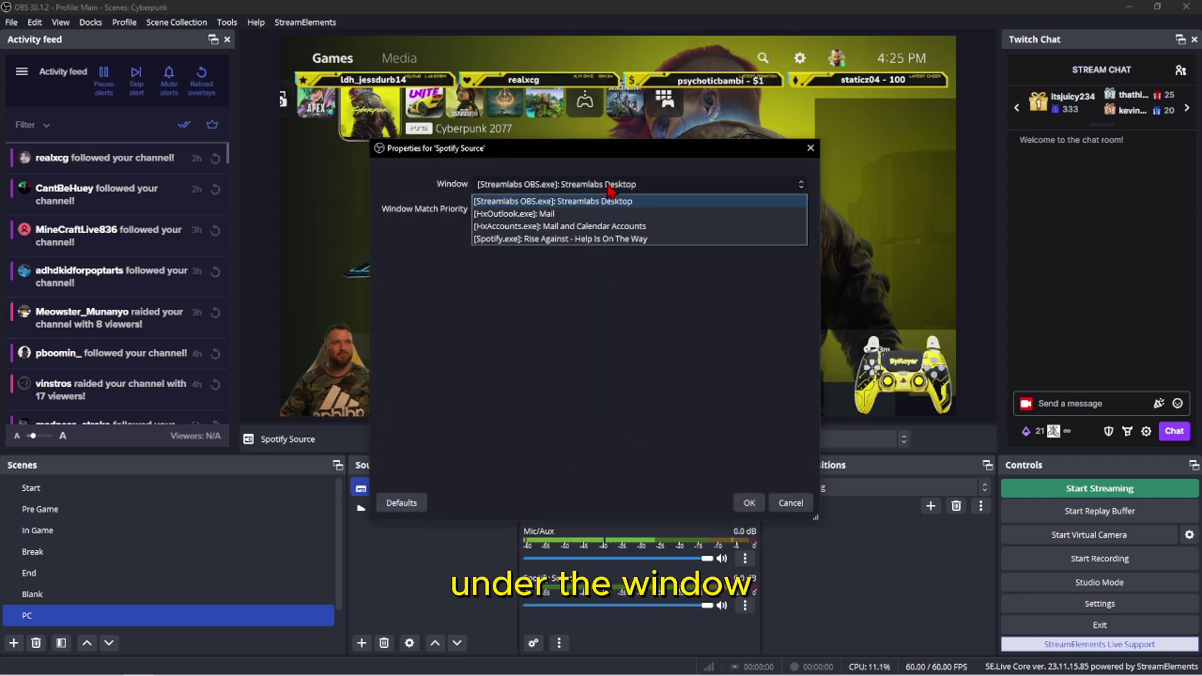
{"action": "left_click", "coordinate": [573, 240]}
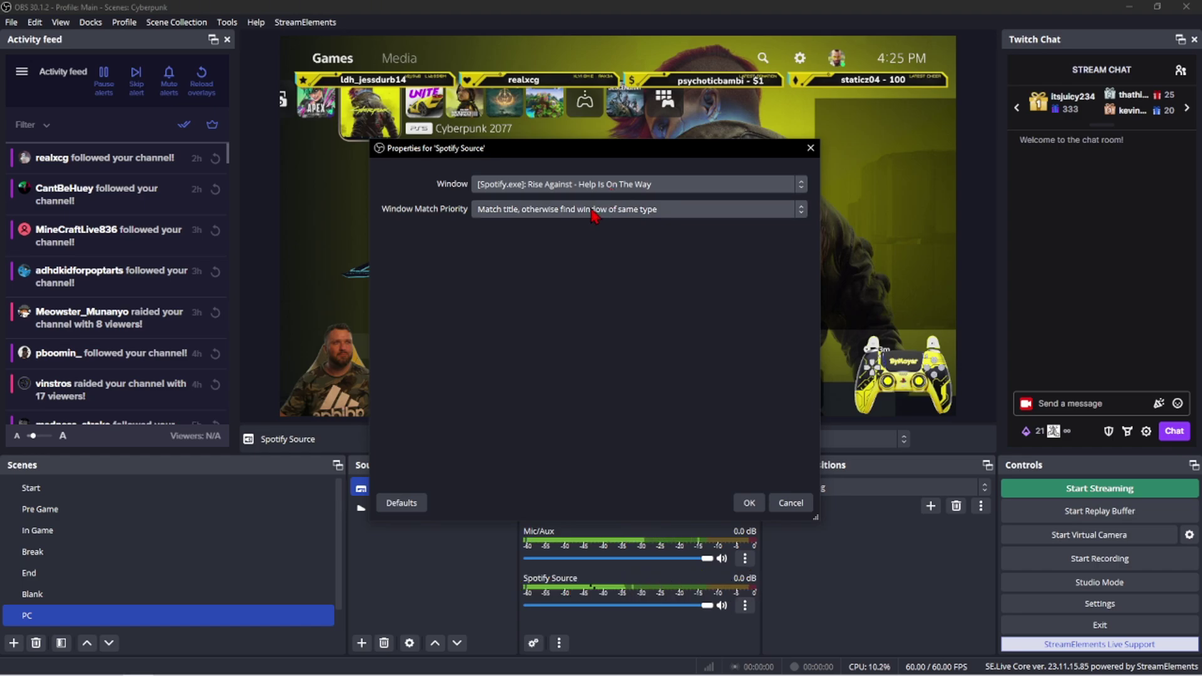
{"action": "left_click", "coordinate": [531, 211]}
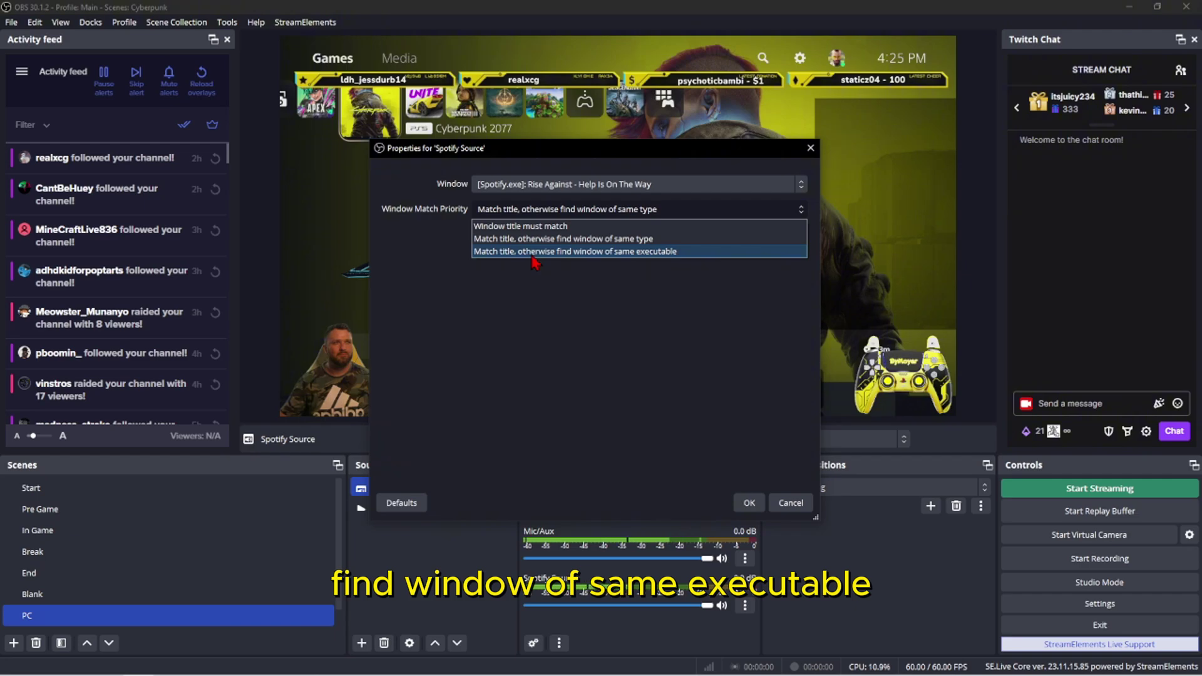
{"action": "left_click", "coordinate": [535, 253]}
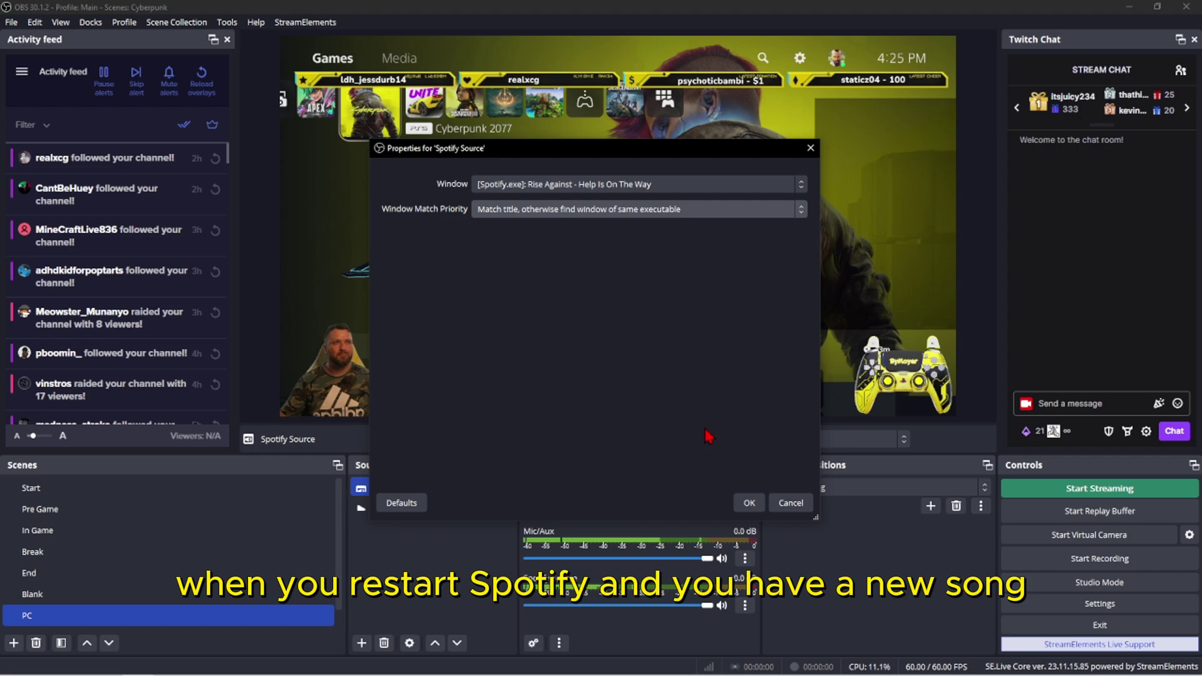
{"action": "left_click", "coordinate": [749, 503]}
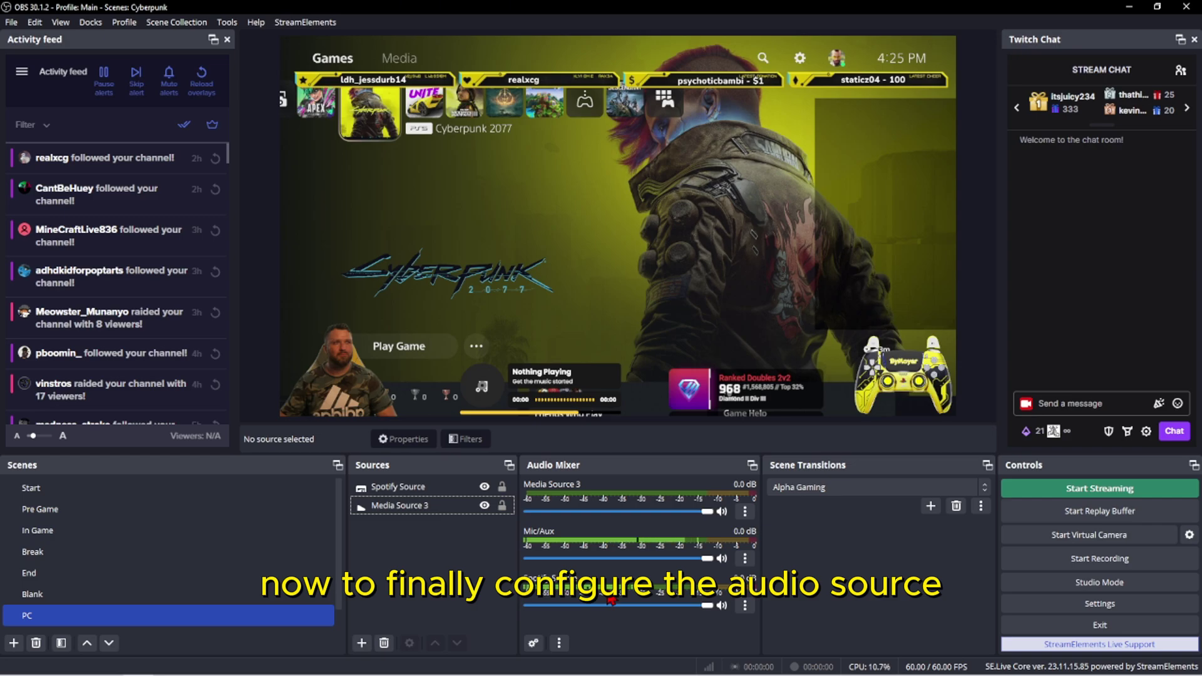
- In Advanced Audio Properties, take Media Source 3 off tracks 3, 4, 5 and 6
{"action": "left_click", "coordinate": [746, 608]}
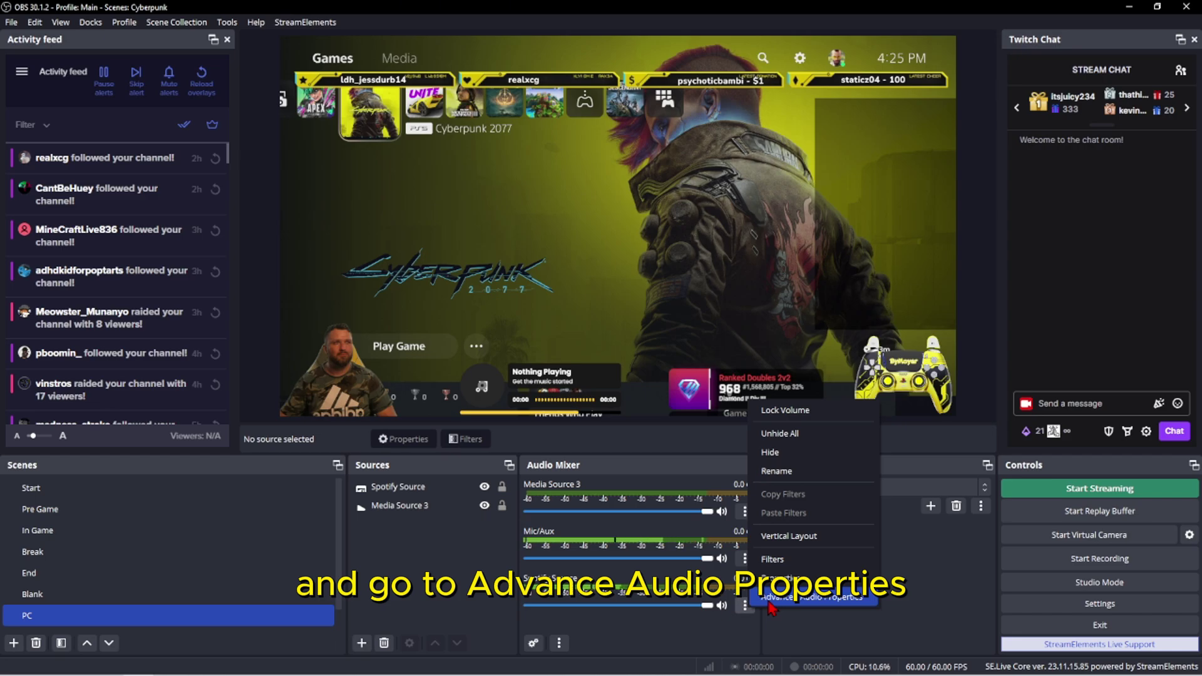
{"action": "left_click", "coordinate": [771, 601]}
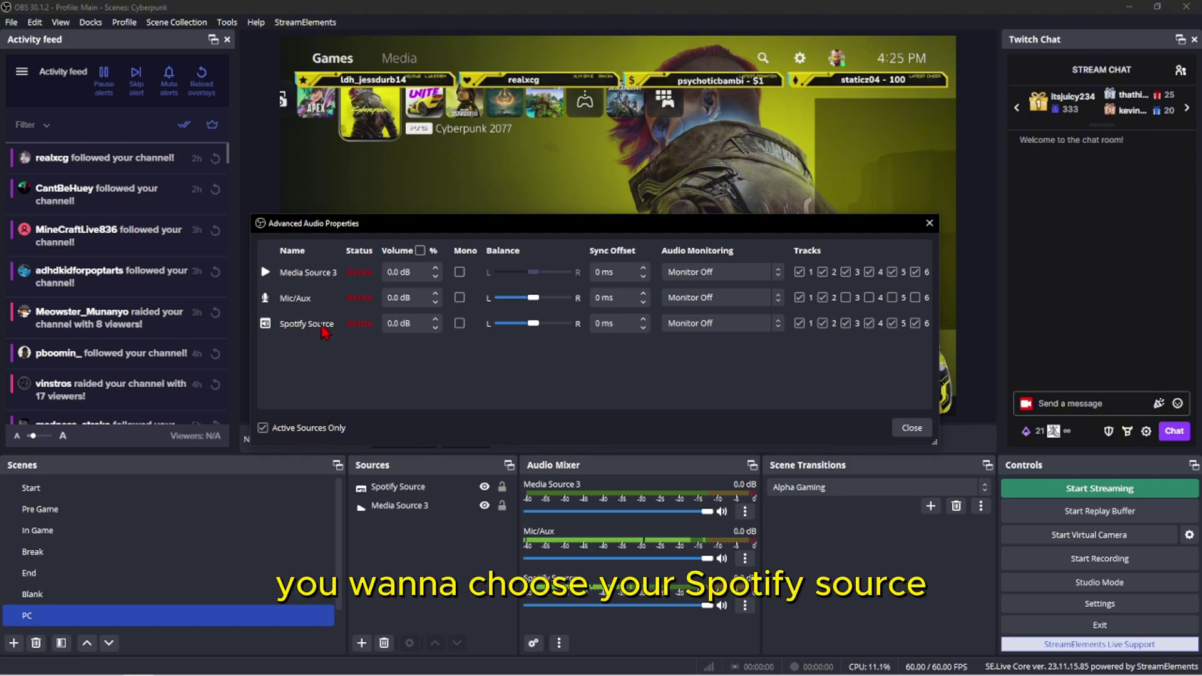
{"action": "left_click", "coordinate": [847, 271]}
{"action": "left_click", "coordinate": [870, 271]}
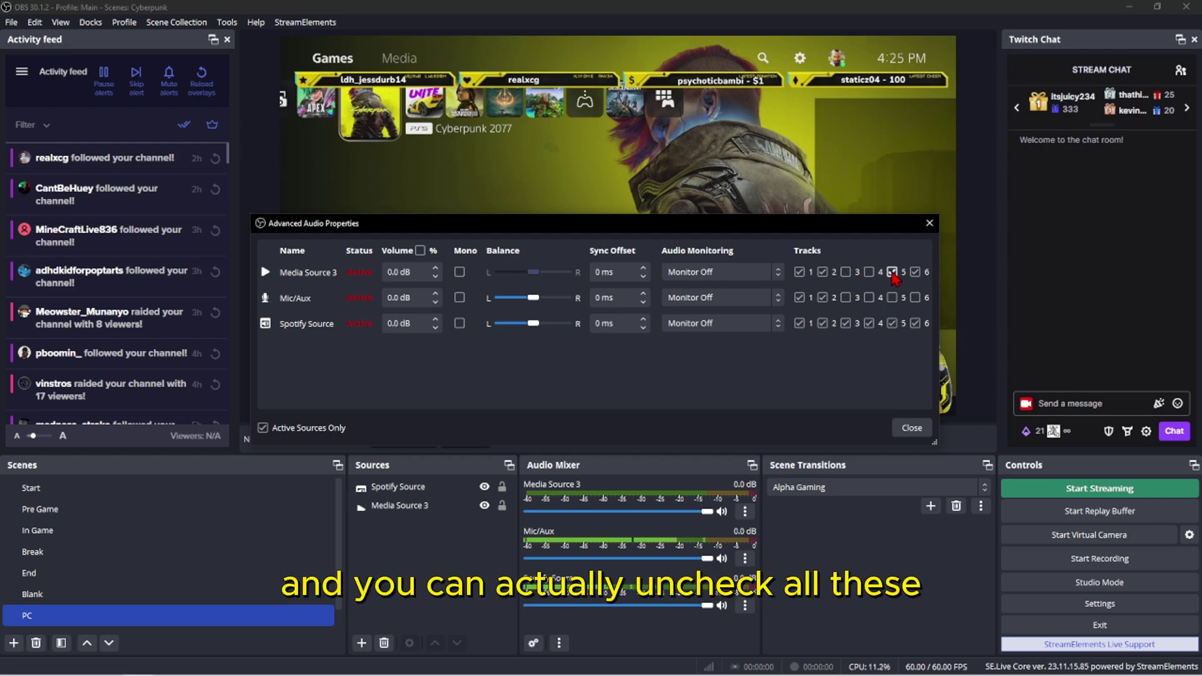
{"action": "left_click", "coordinate": [893, 272]}
{"action": "left_click", "coordinate": [916, 272]}
- Remove Spotify Source from tracks 2 through 6, leaving it on track 1 only
{"action": "left_click", "coordinate": [916, 323]}
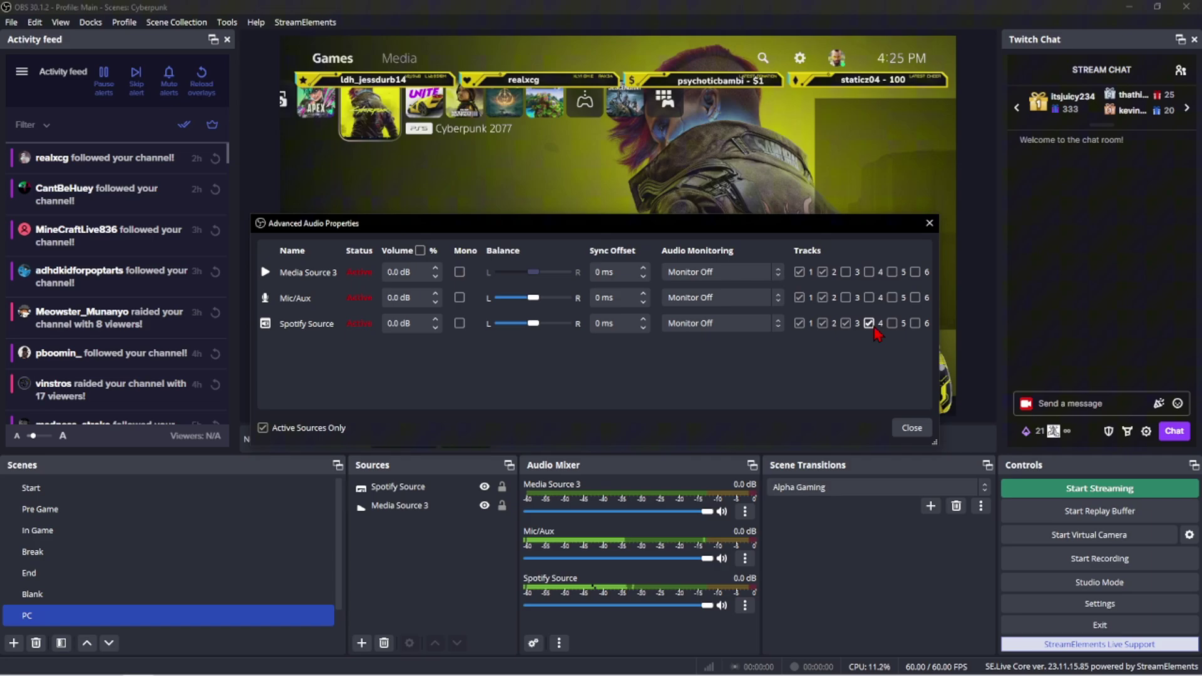
{"action": "left_click", "coordinate": [869, 324]}
{"action": "left_click", "coordinate": [846, 323]}
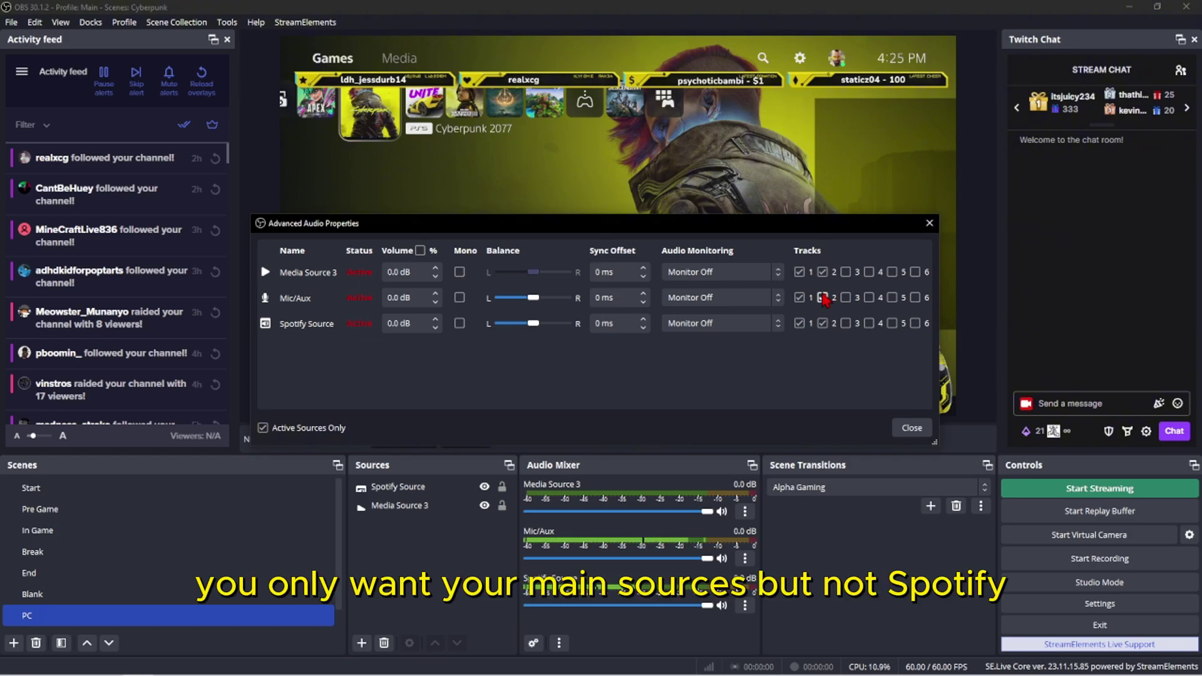
{"action": "left_click", "coordinate": [822, 323]}
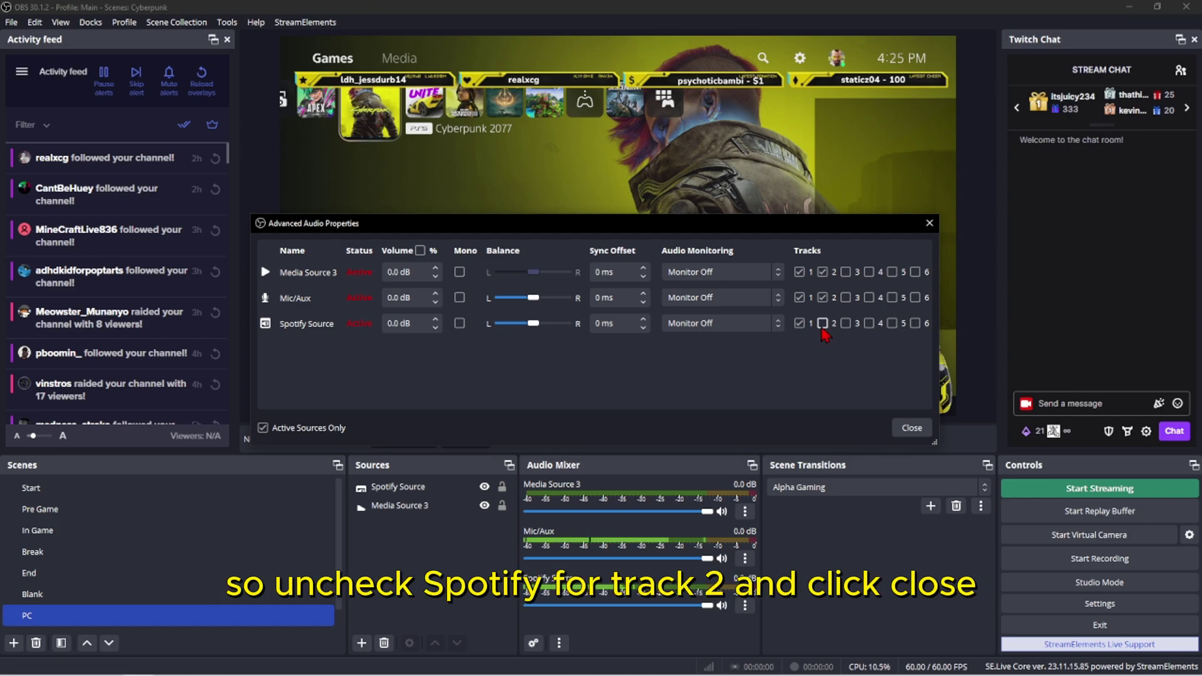
{"action": "left_click", "coordinate": [912, 429]}
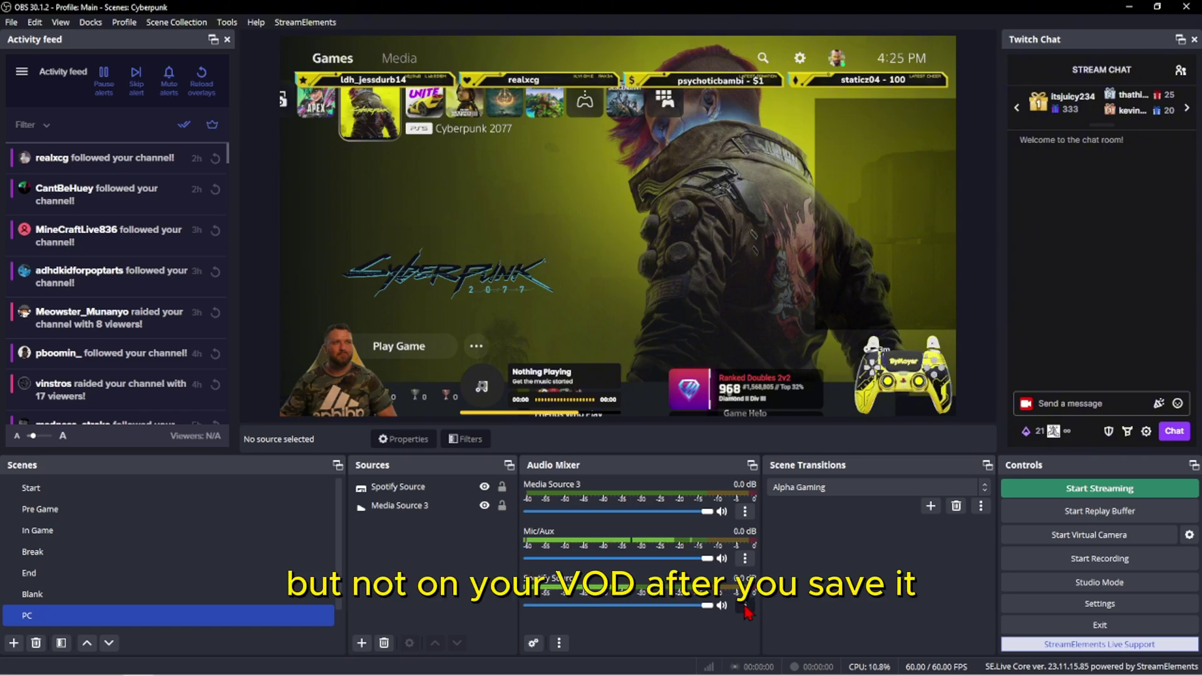
- Set Spotify Source's Audio Monitoring to 'Monitor and Output' in Advanced Audio Properties
{"action": "left_click", "coordinate": [746, 606]}
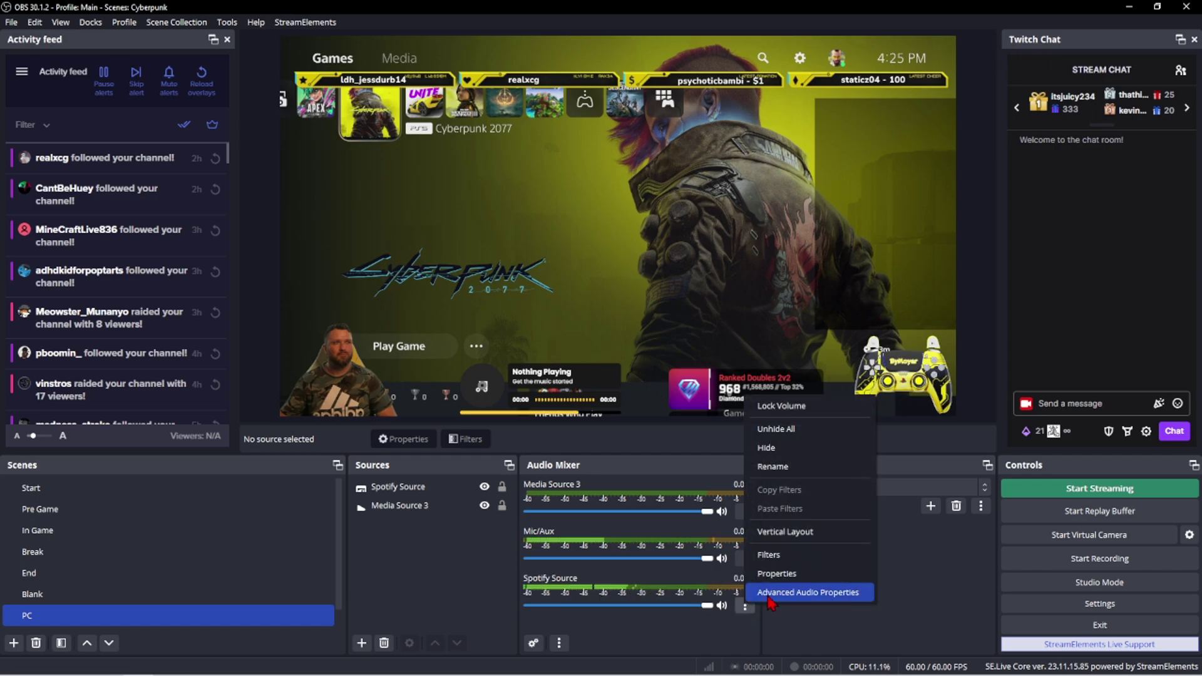
{"action": "left_click", "coordinate": [770, 595]}
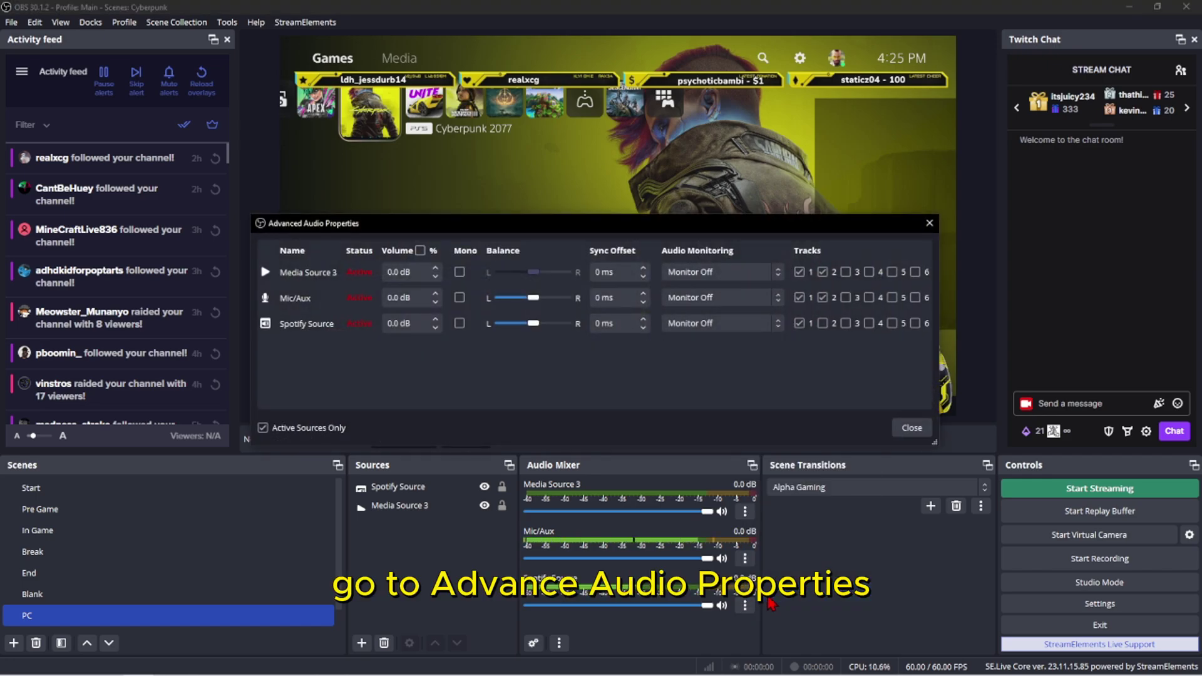
{"action": "left_click", "coordinate": [750, 331]}
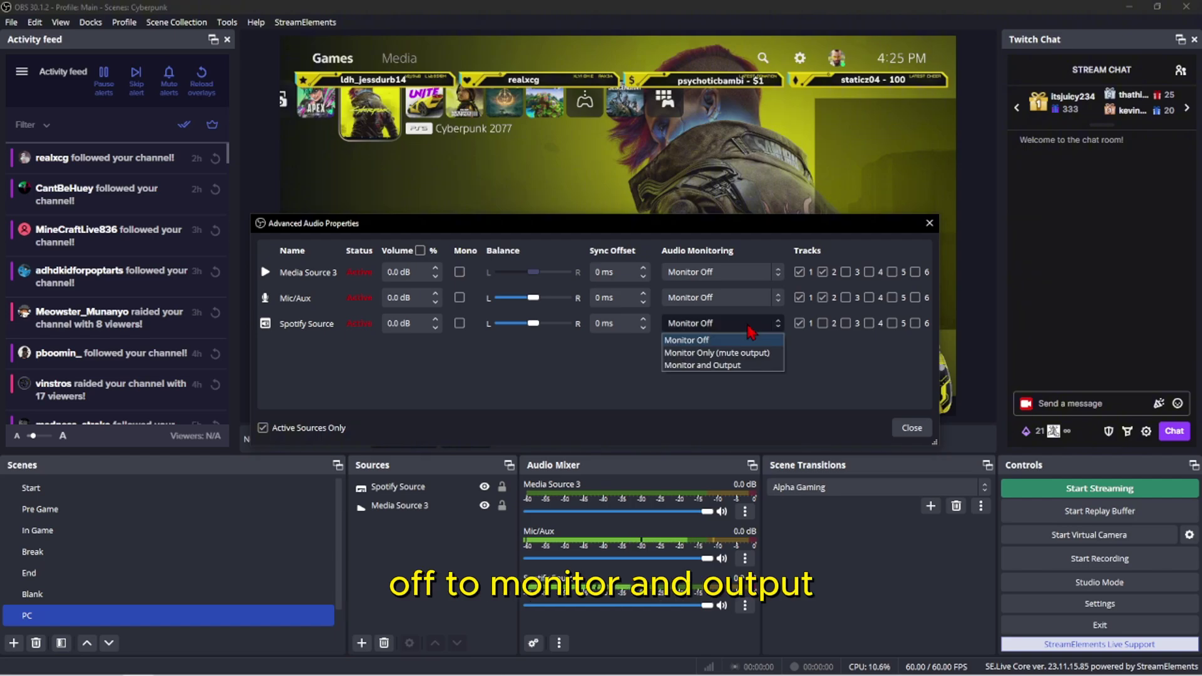
{"action": "left_click", "coordinate": [755, 369]}
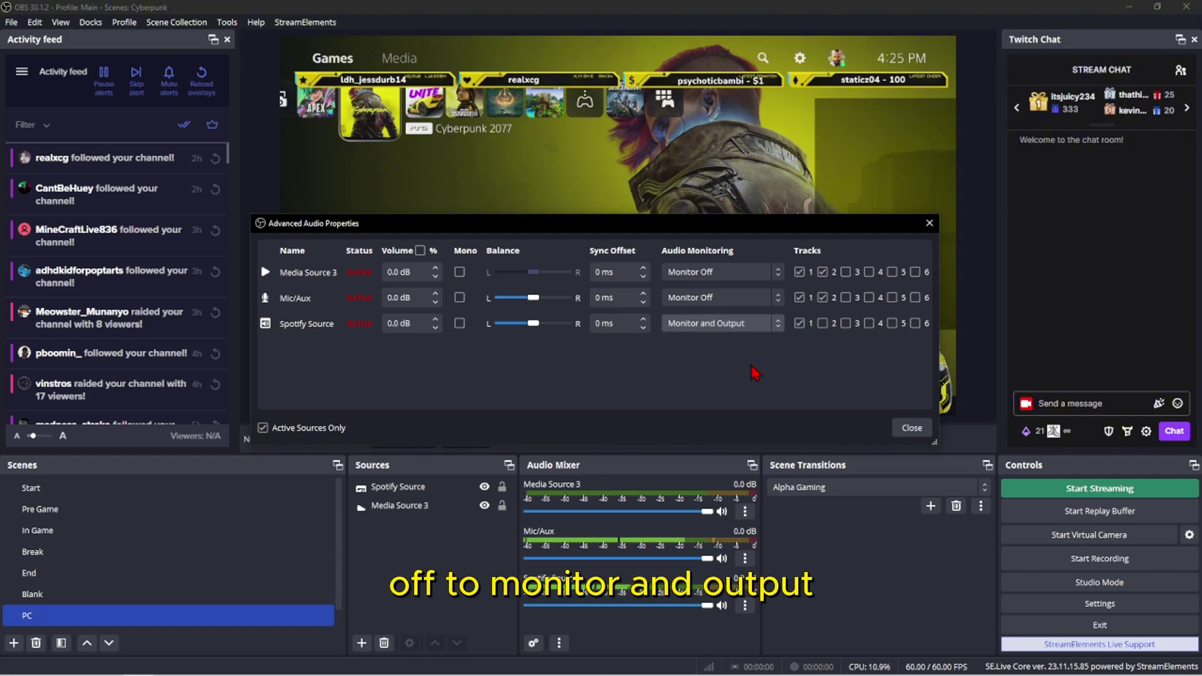
{"action": "left_click", "coordinate": [907, 432]}
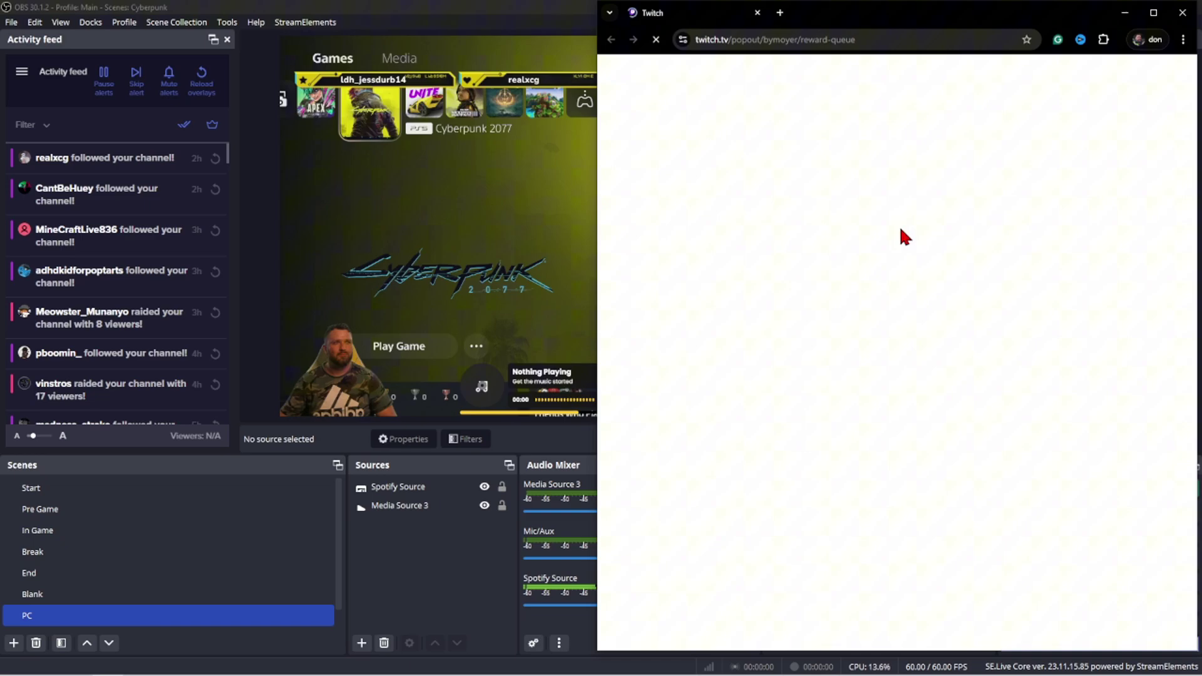
- Maximize the Twitch browser window and go to the Creator Dashboard address
{"action": "key", "text": "super+Up"}
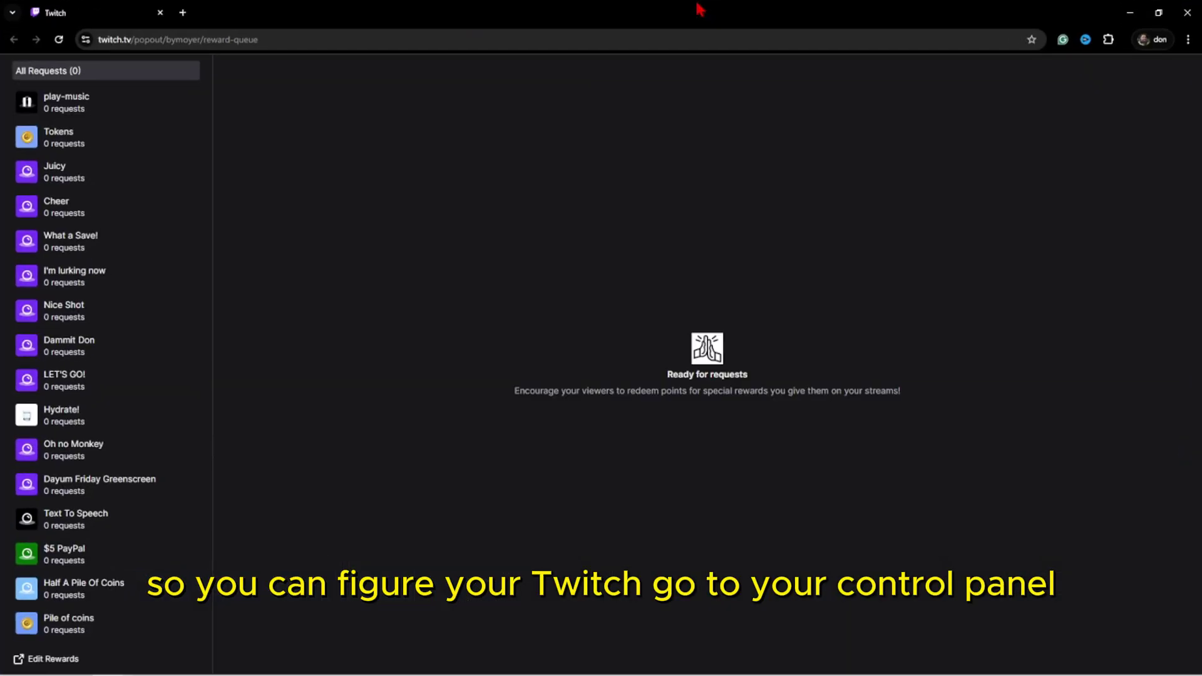
{"action": "left_click", "coordinate": [614, 44]}
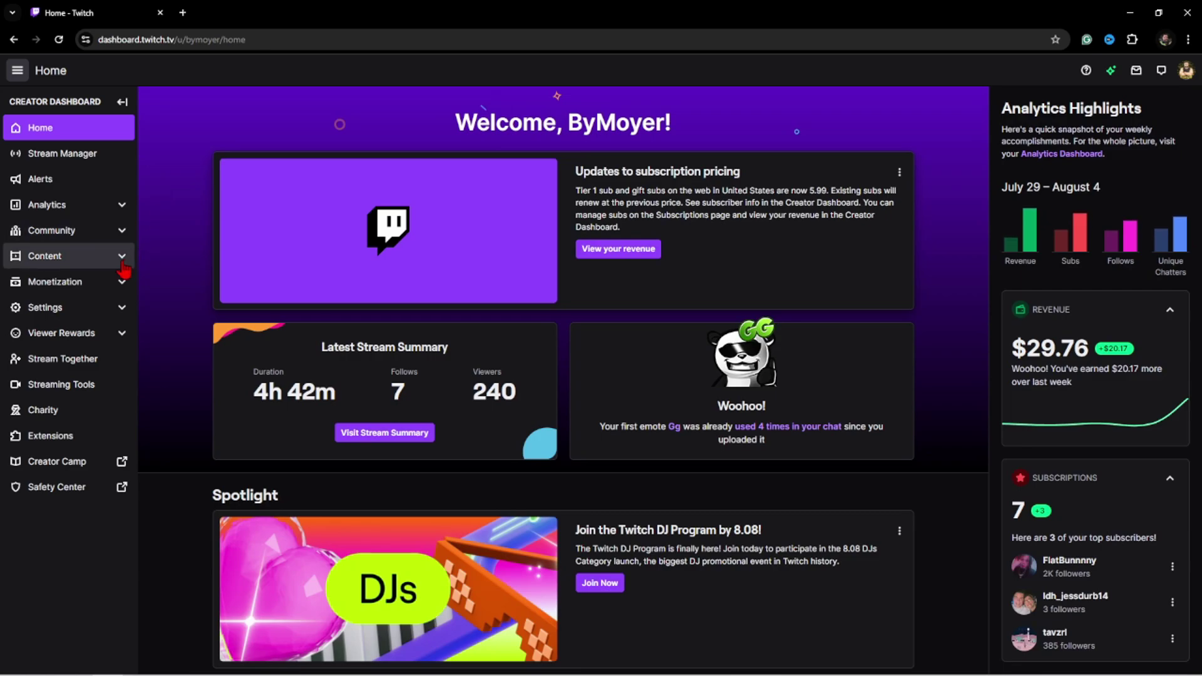
- Check that Twitch Stream settings store past broadcasts, then close the browser
{"action": "left_click", "coordinate": [116, 310]}
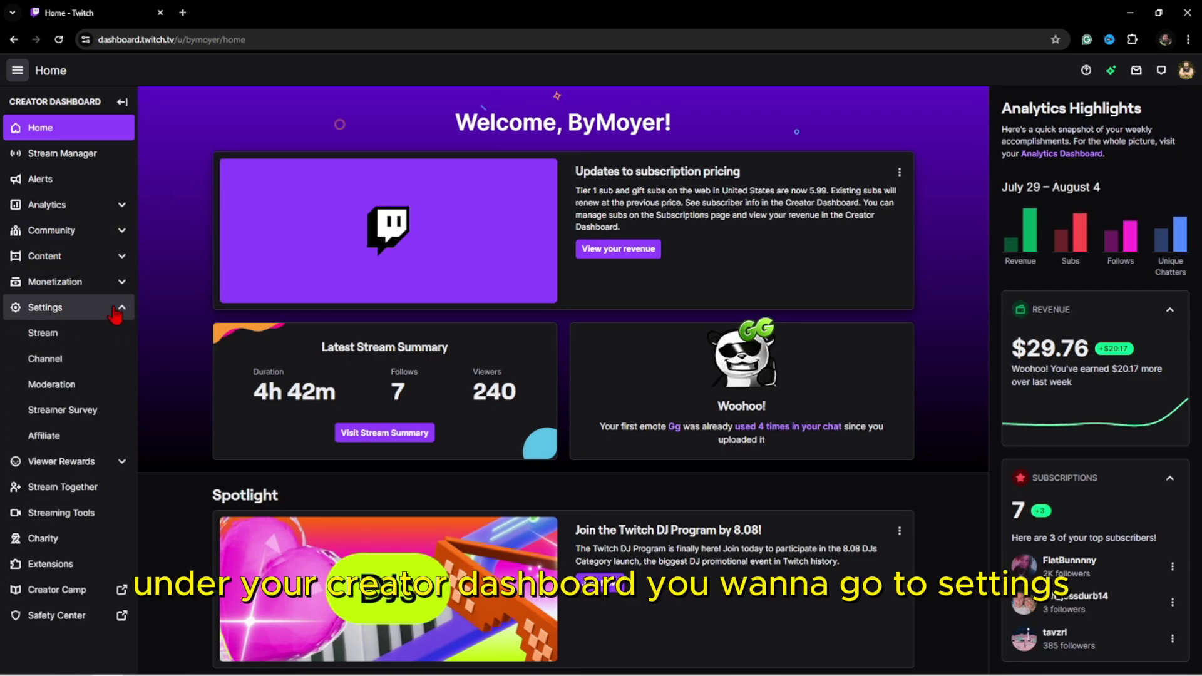
{"action": "left_click", "coordinate": [119, 345]}
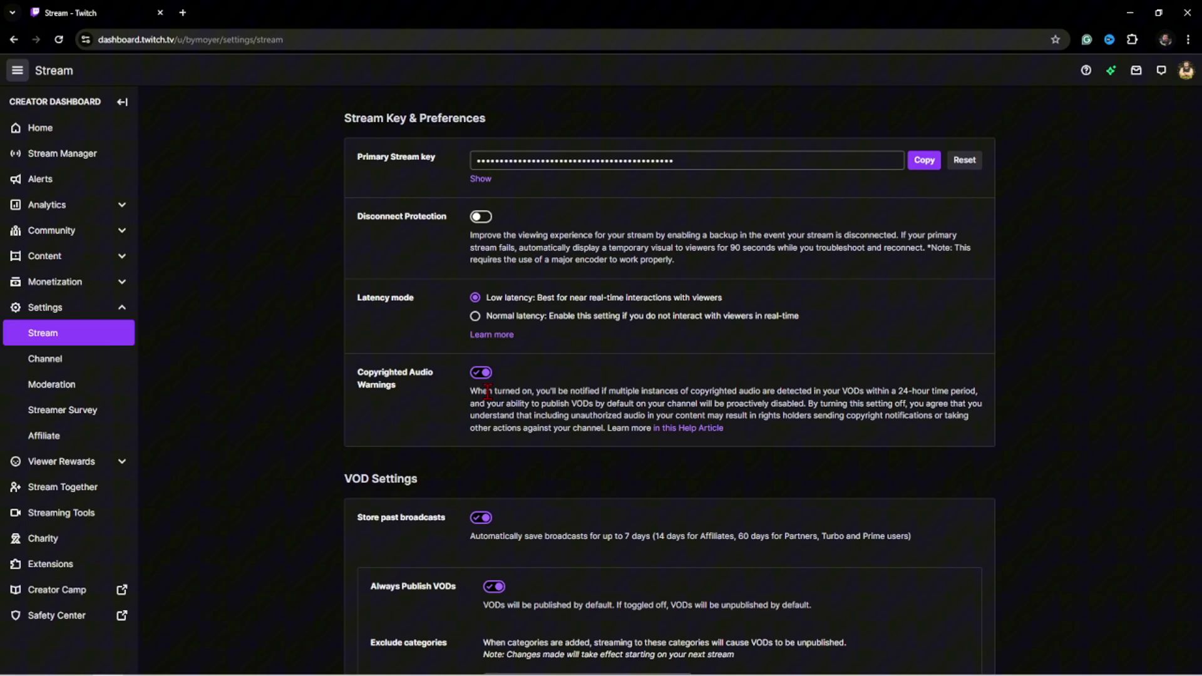
{"action": "scroll", "coordinate": [488, 393], "scroll_direction": "down", "scroll_amount": 4}
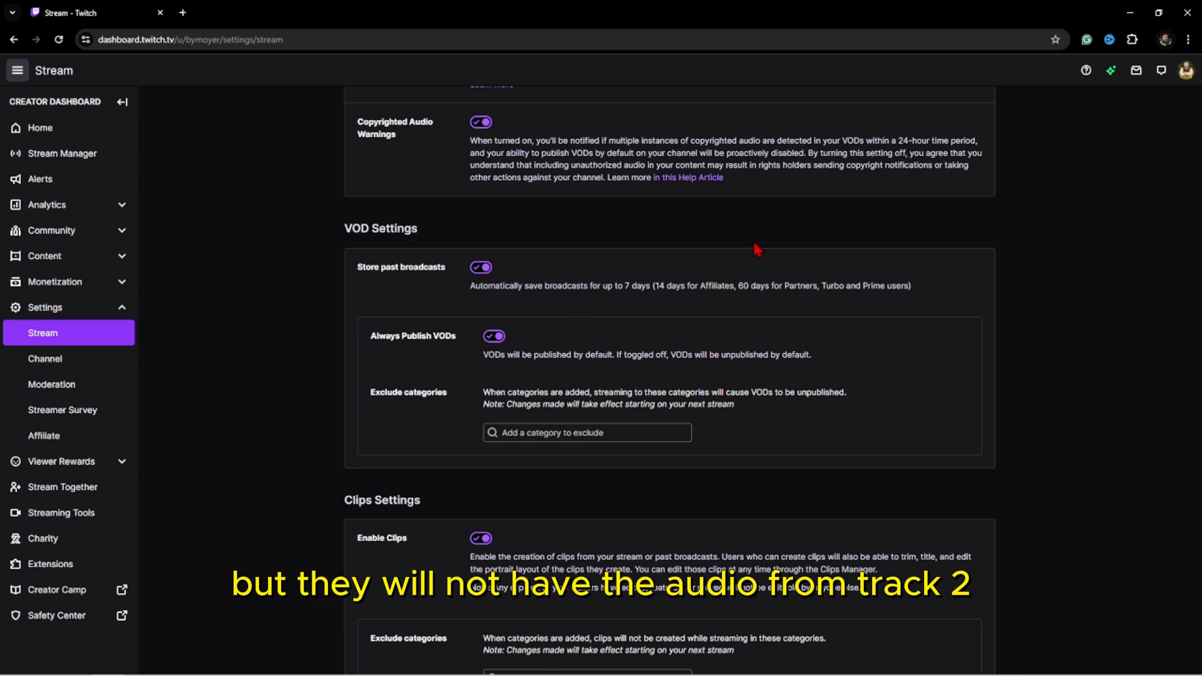
{"action": "left_click", "coordinate": [1188, 12]}
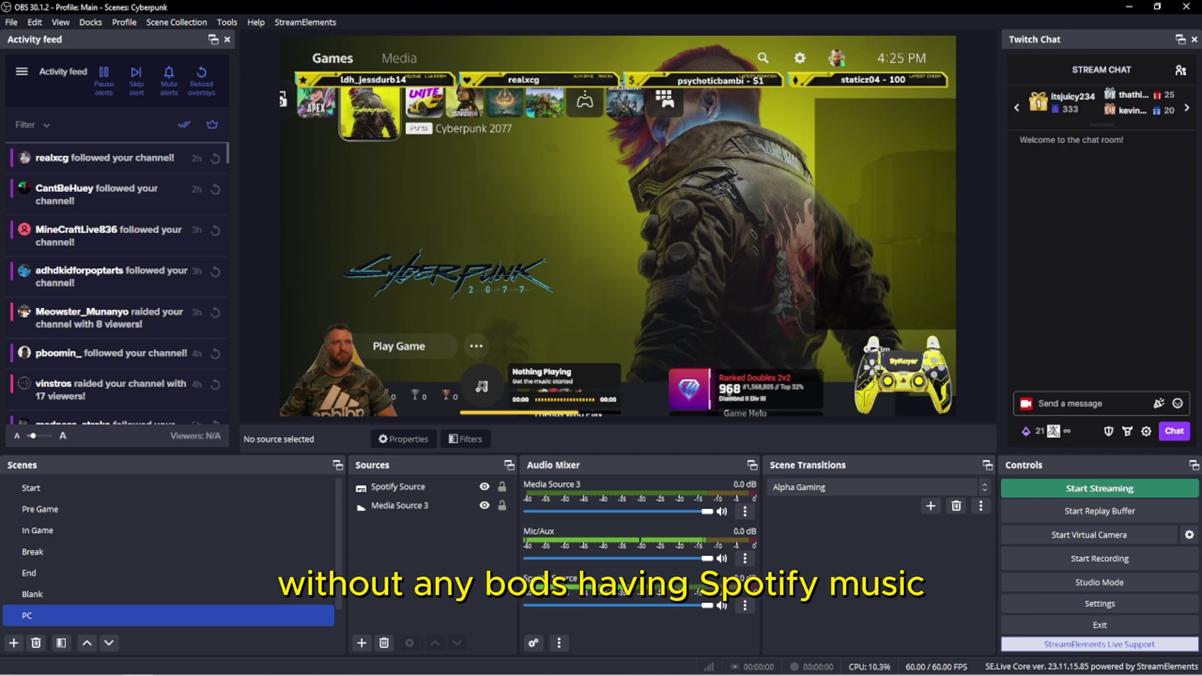
{"action": "left_click", "coordinate": [362, 643]}
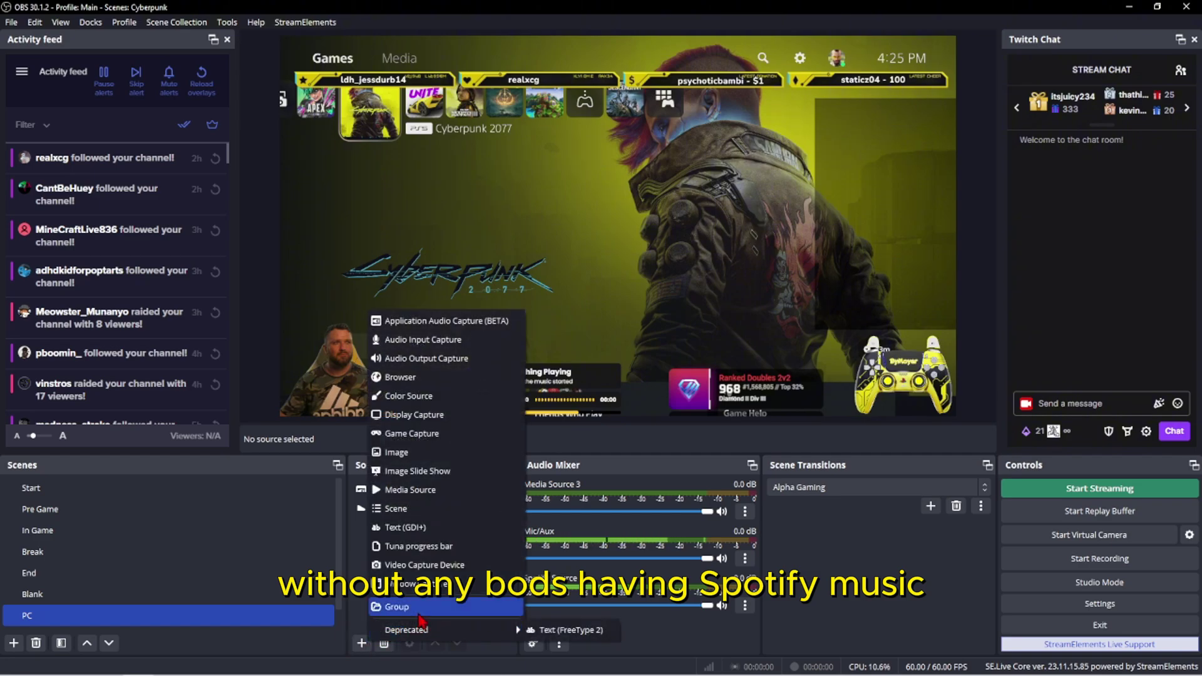
{"action": "left_click", "coordinate": [360, 556]}
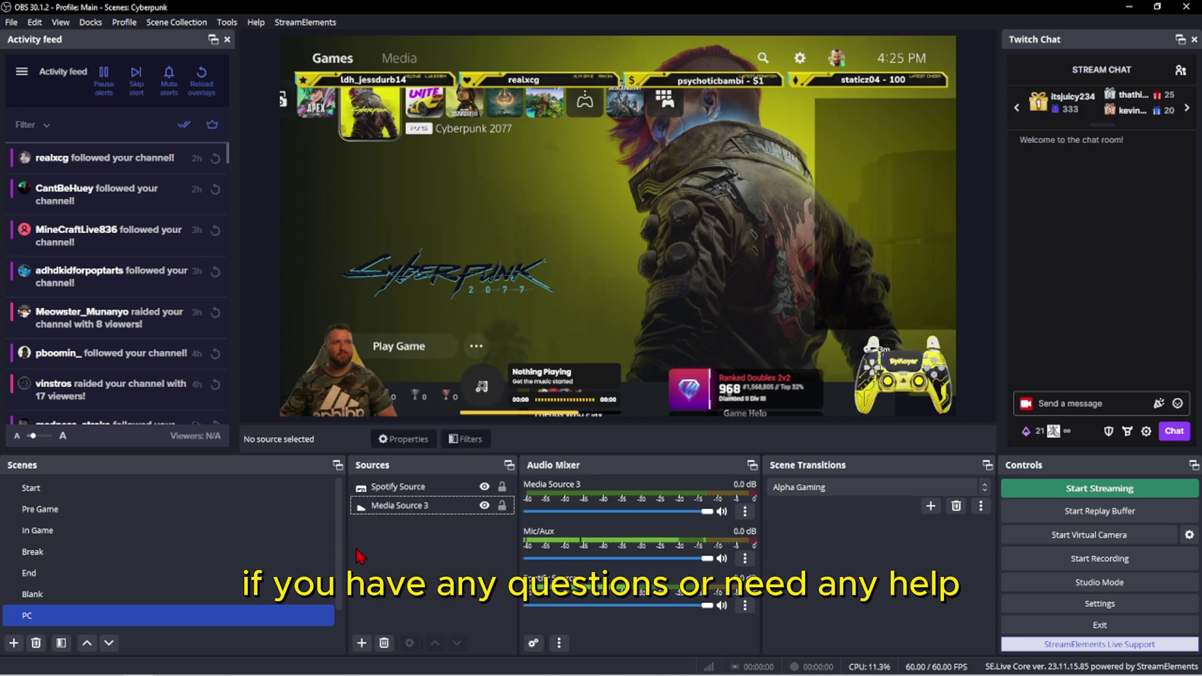